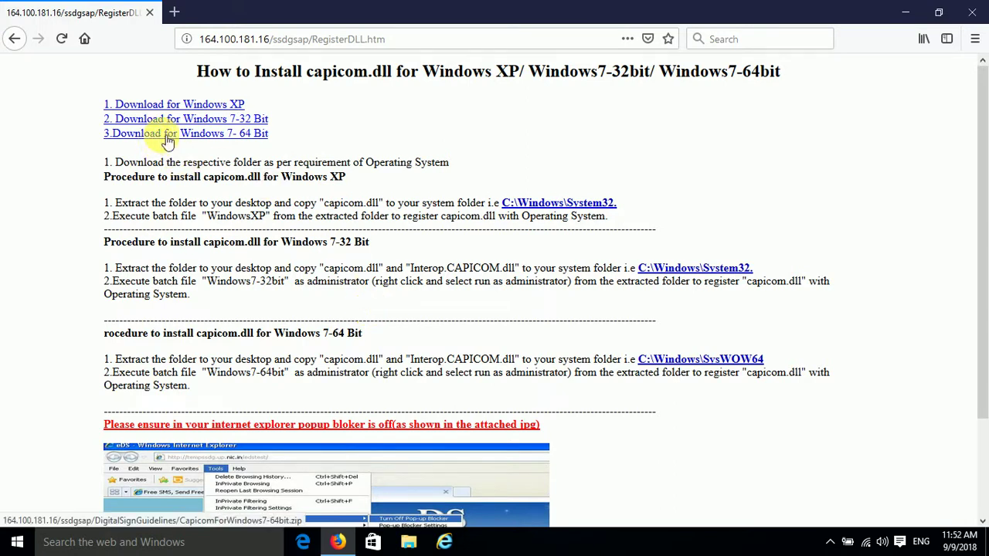
Step: Download the Windows 7-64 Bit capicom archive as a duplicate with a numbered file name and open the downloaded zip
{"action": "left_click", "coordinate": [168, 140]}
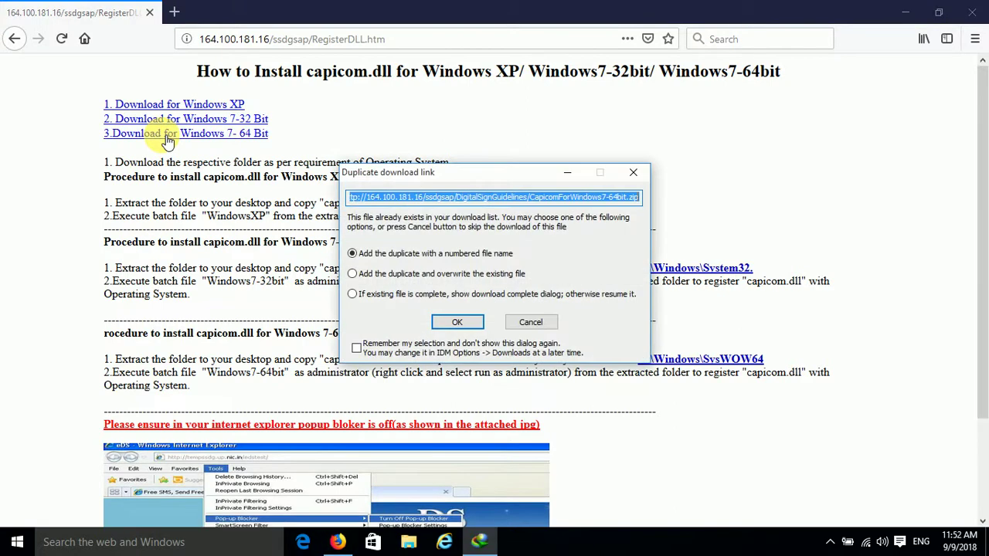
{"action": "left_click", "coordinate": [459, 323]}
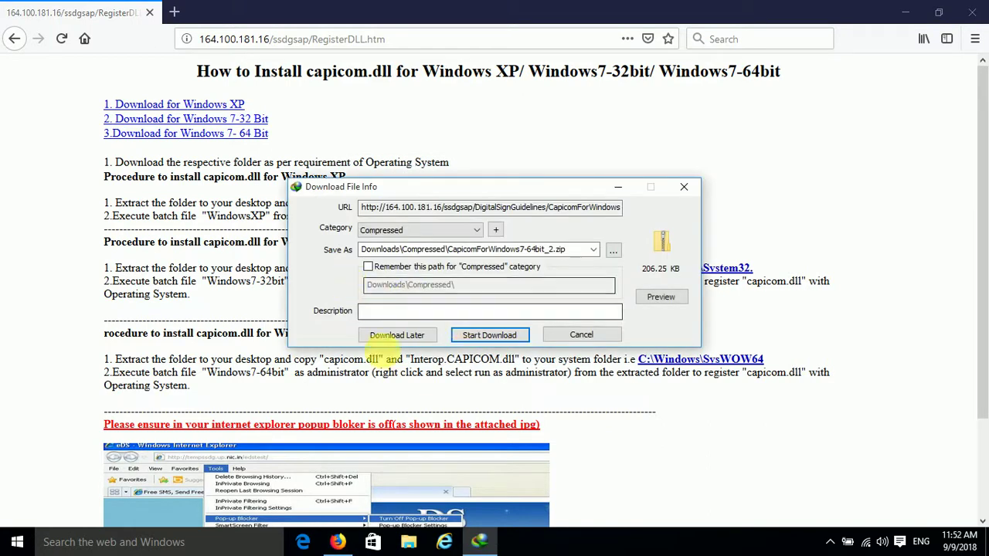
{"action": "left_click", "coordinate": [489, 334]}
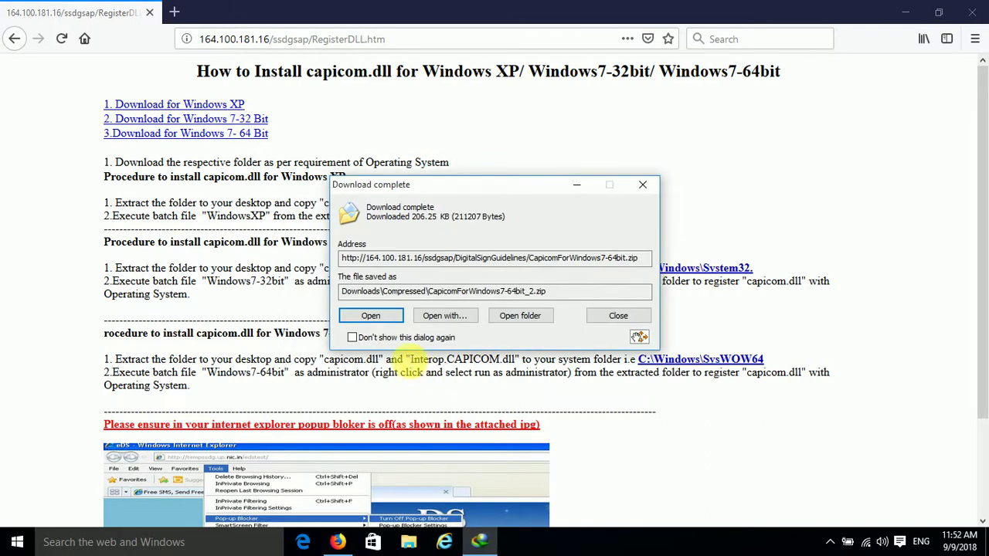
{"action": "left_click", "coordinate": [369, 320]}
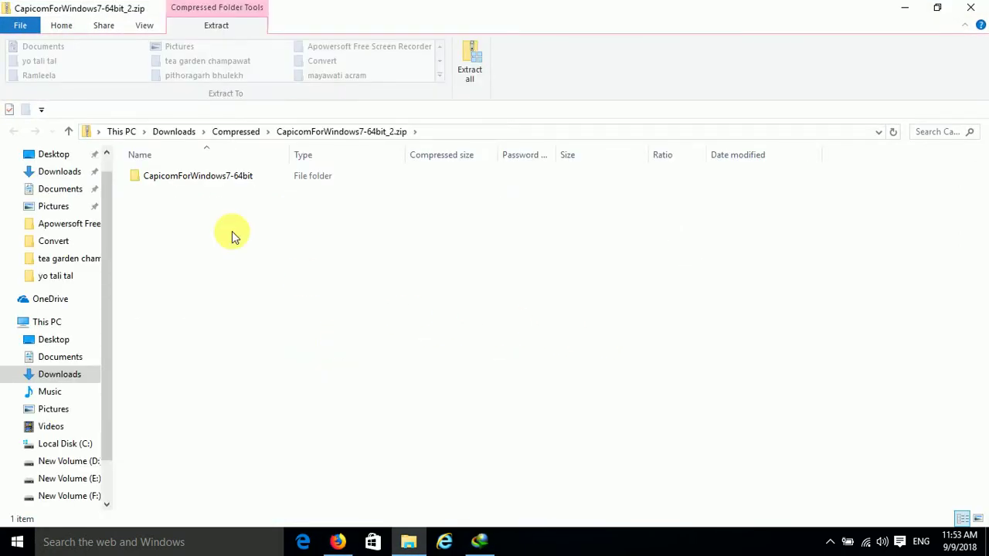
Step: Open the CapicomForWindows7-64bit folder inside the downloaded archive
{"action": "right_click", "coordinate": [196, 178]}
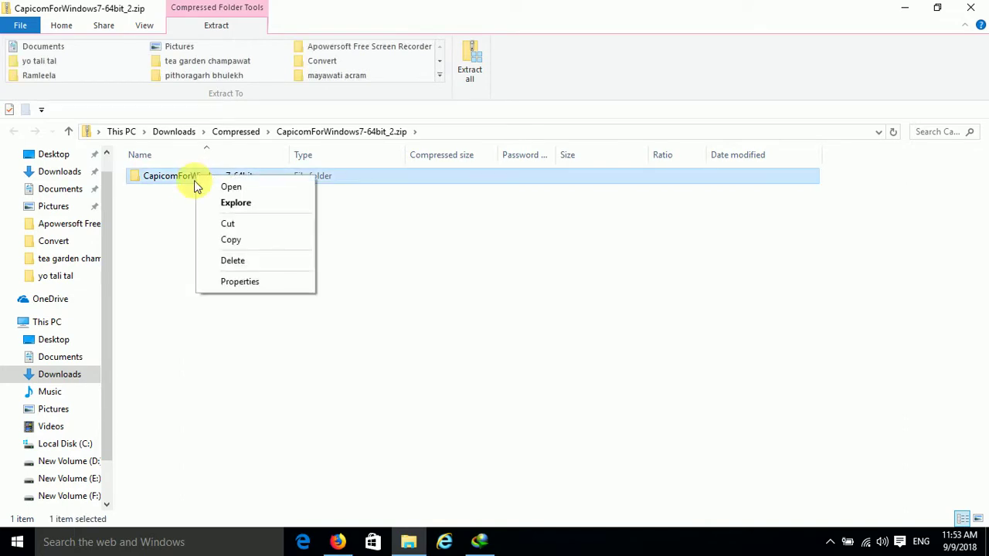
{"action": "left_click", "coordinate": [170, 225]}
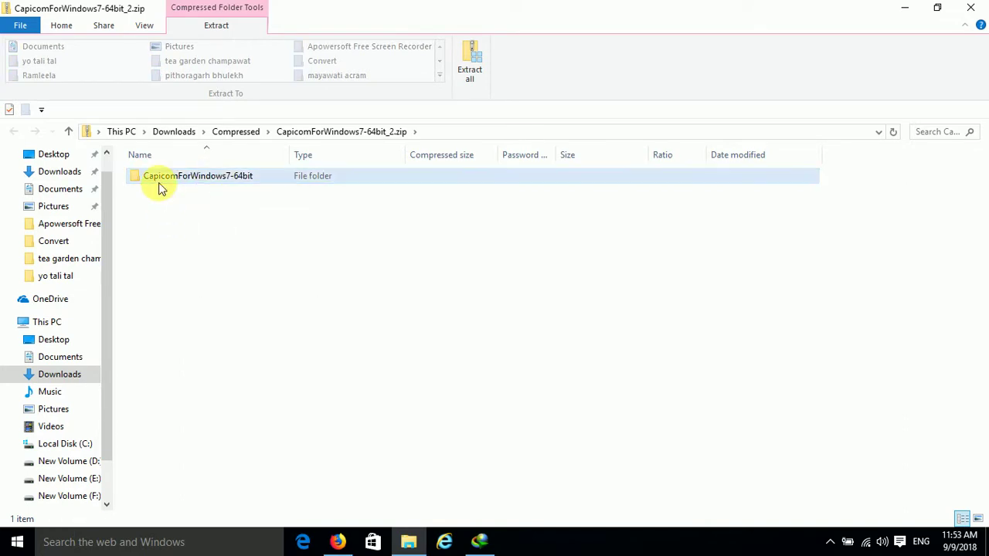
{"action": "left_click", "coordinate": [167, 185]}
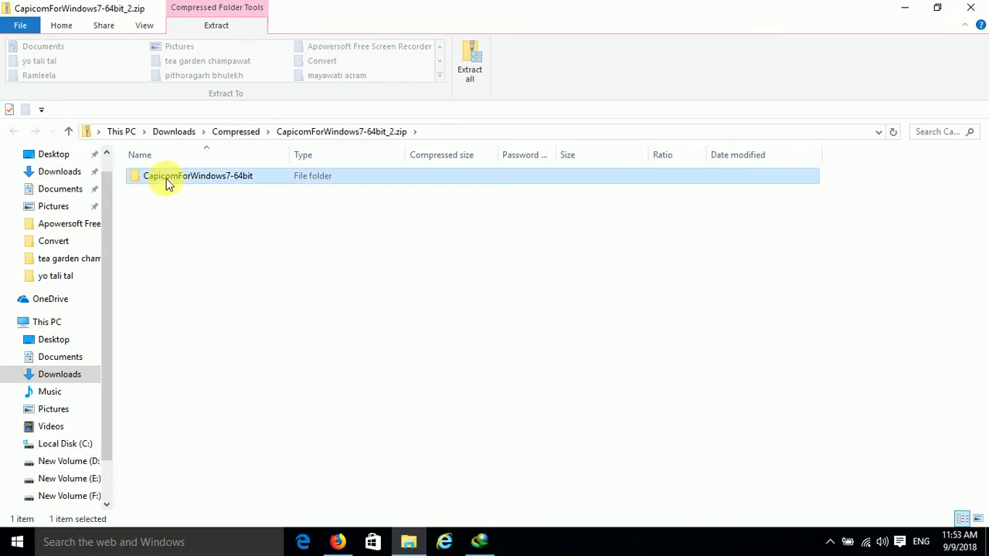
{"action": "double_click", "coordinate": [177, 189]}
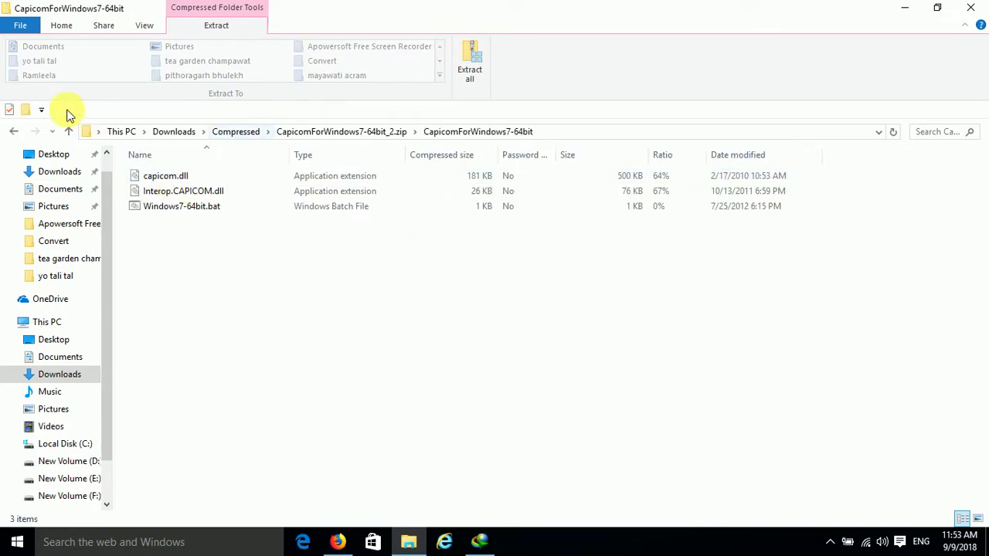
{"action": "left_click", "coordinate": [16, 134]}
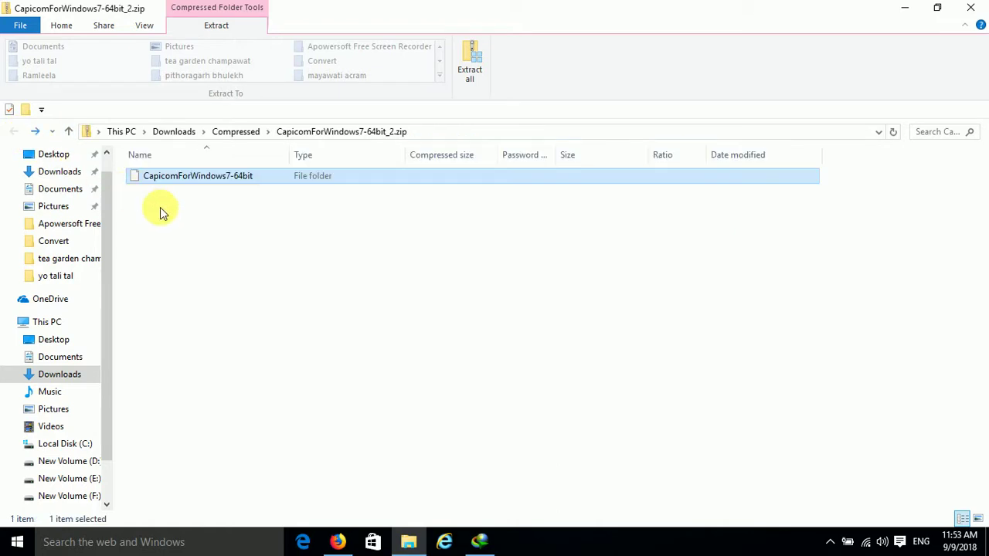
{"action": "right_click", "coordinate": [171, 184]}
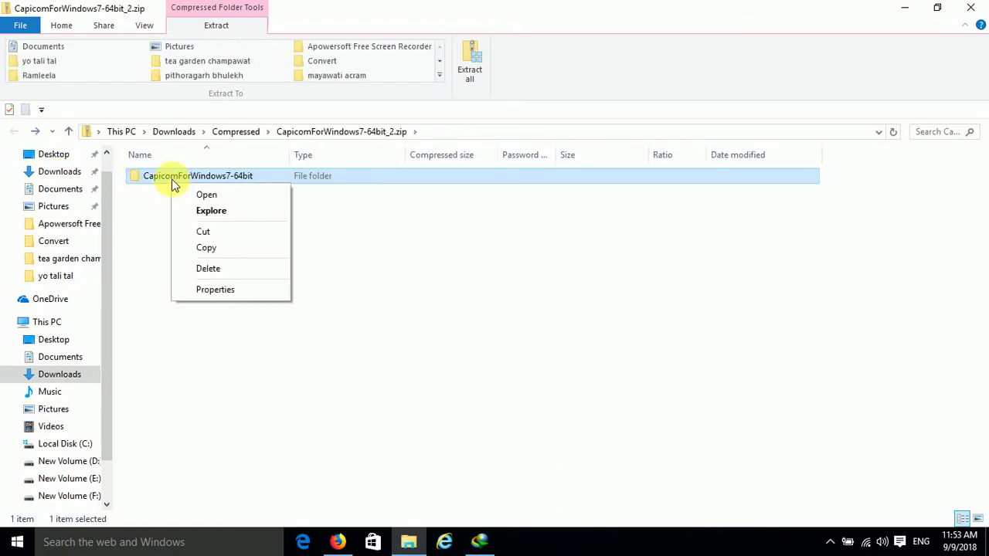
{"action": "left_click", "coordinate": [183, 193]}
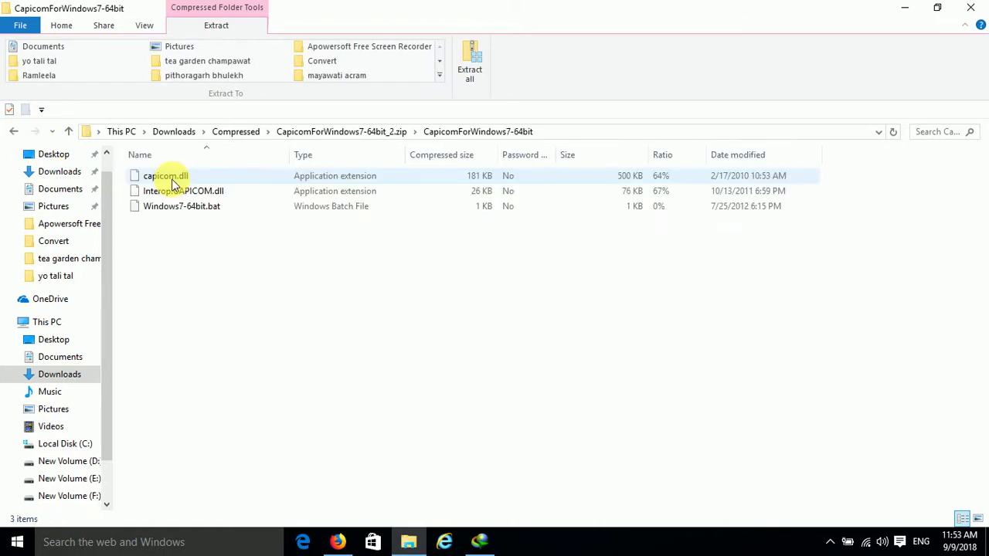
Step: Launch Windows7-64bit.bat from inside the archive and choose to extract all files first
{"action": "left_click", "coordinate": [204, 212]}
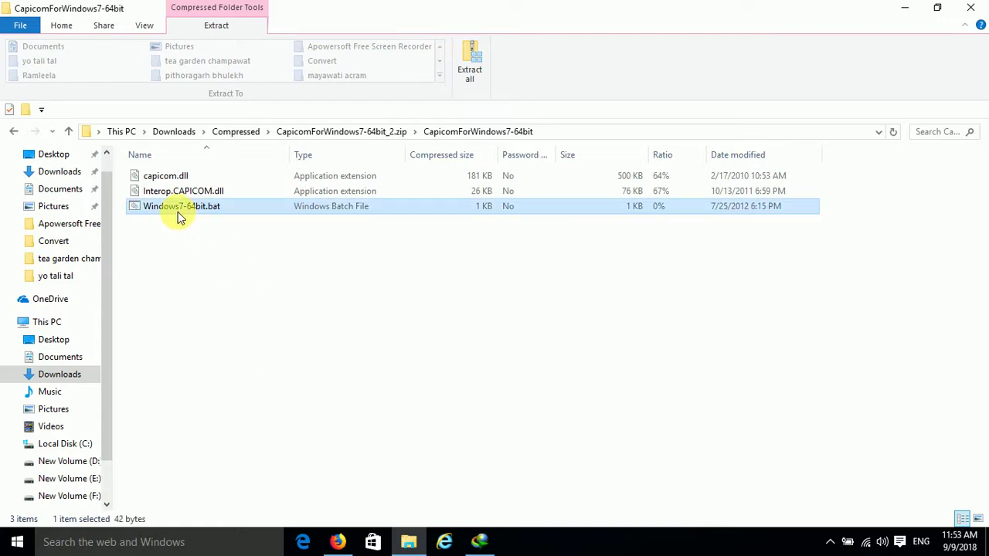
{"action": "right_click", "coordinate": [178, 211]}
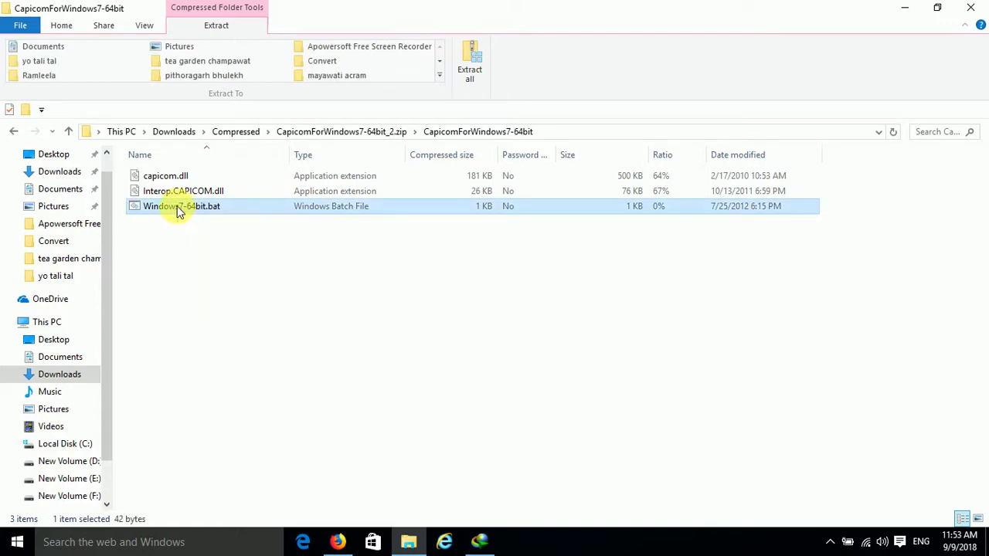
{"action": "right_click", "coordinate": [178, 210]}
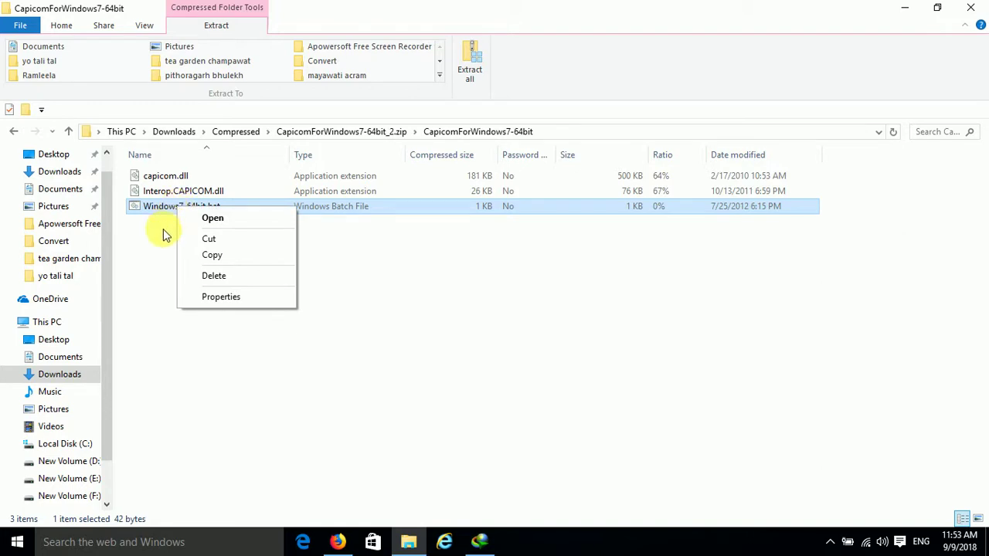
{"action": "left_click", "coordinate": [164, 229]}
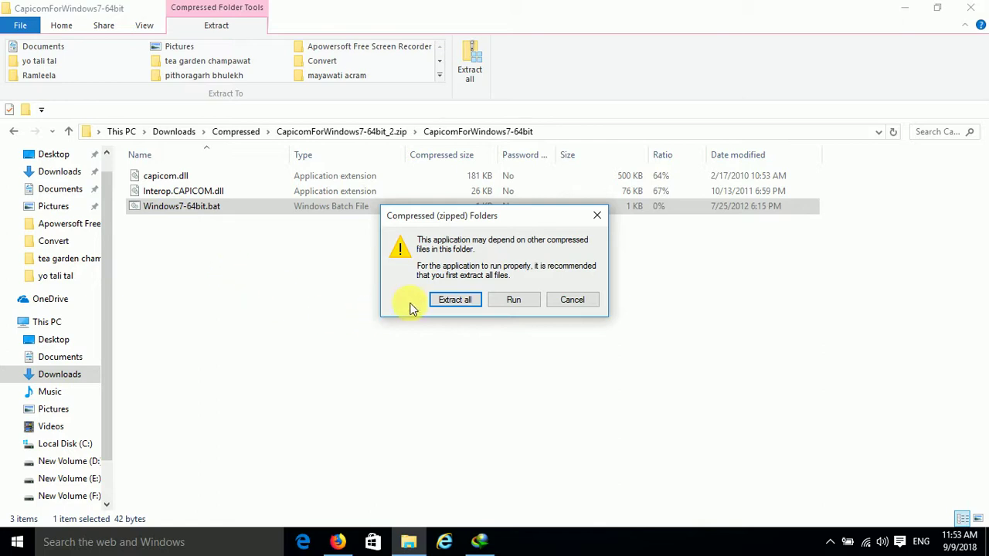
{"action": "left_click", "coordinate": [453, 299]}
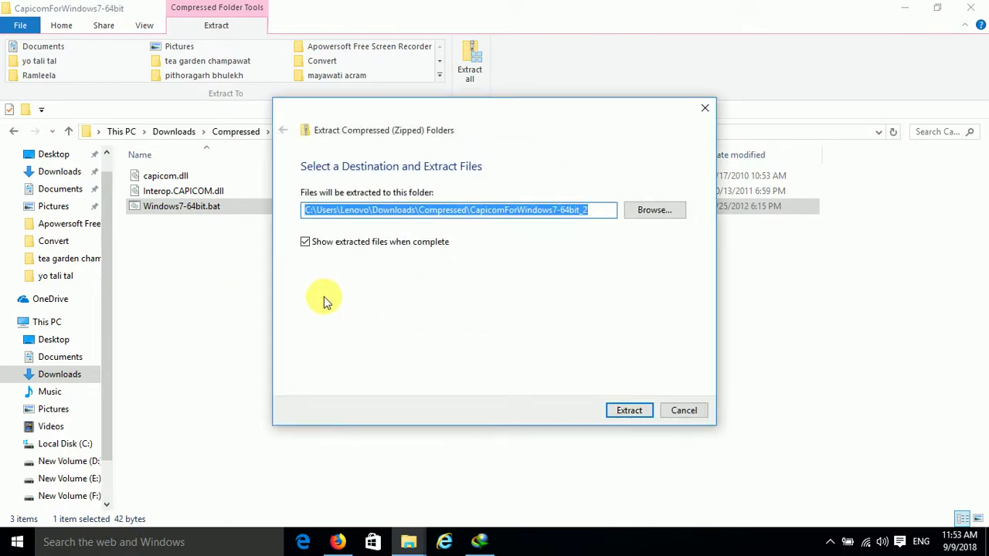
Step: Extract the archive to the Desktop, replacing the existing files in the destination
{"action": "left_click", "coordinate": [669, 215]}
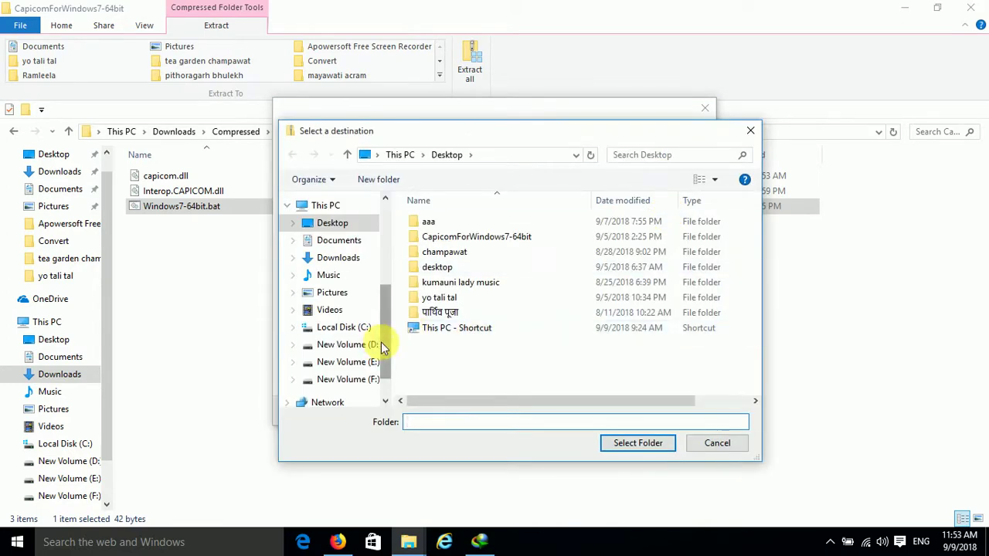
{"action": "left_click", "coordinate": [346, 224]}
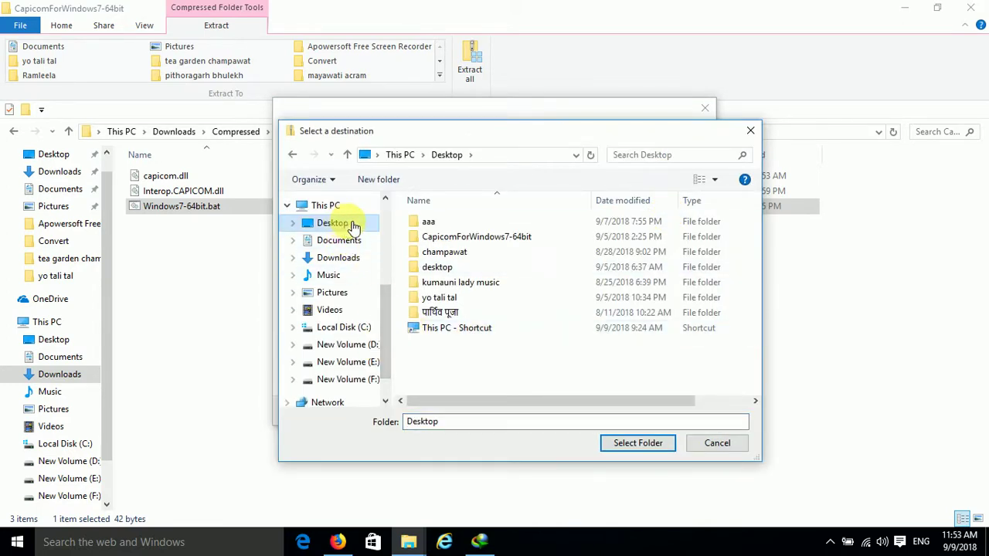
{"action": "left_click", "coordinate": [635, 446]}
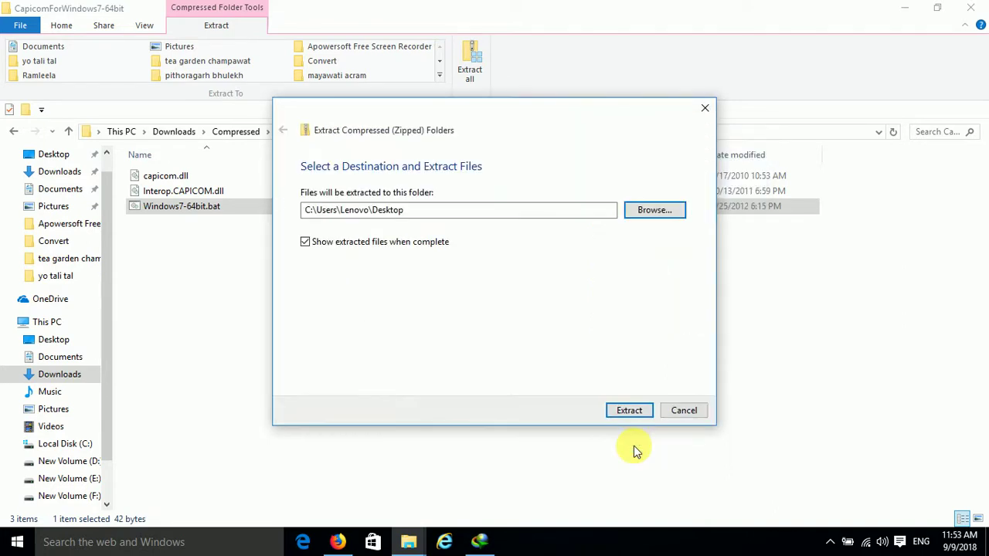
{"action": "left_click", "coordinate": [631, 410]}
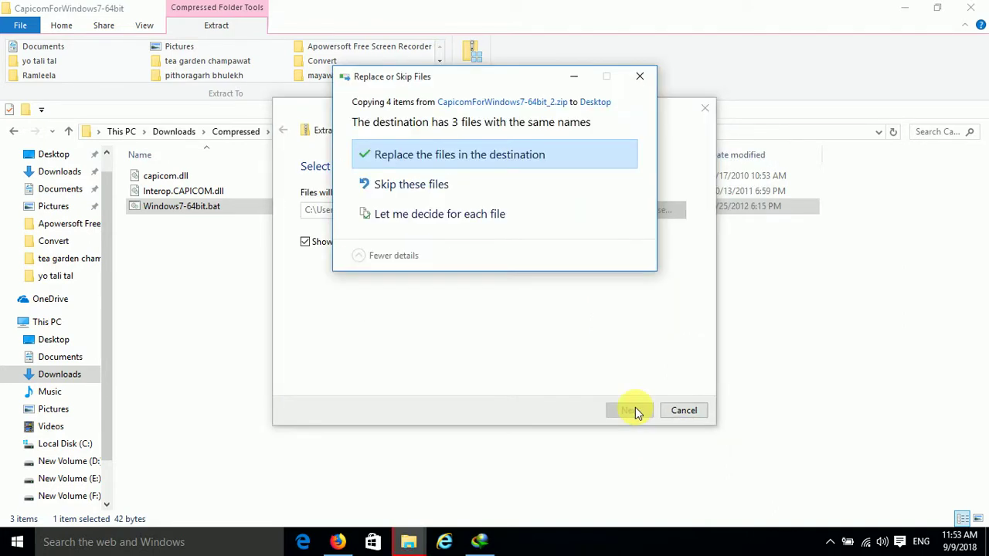
{"action": "left_click", "coordinate": [493, 159]}
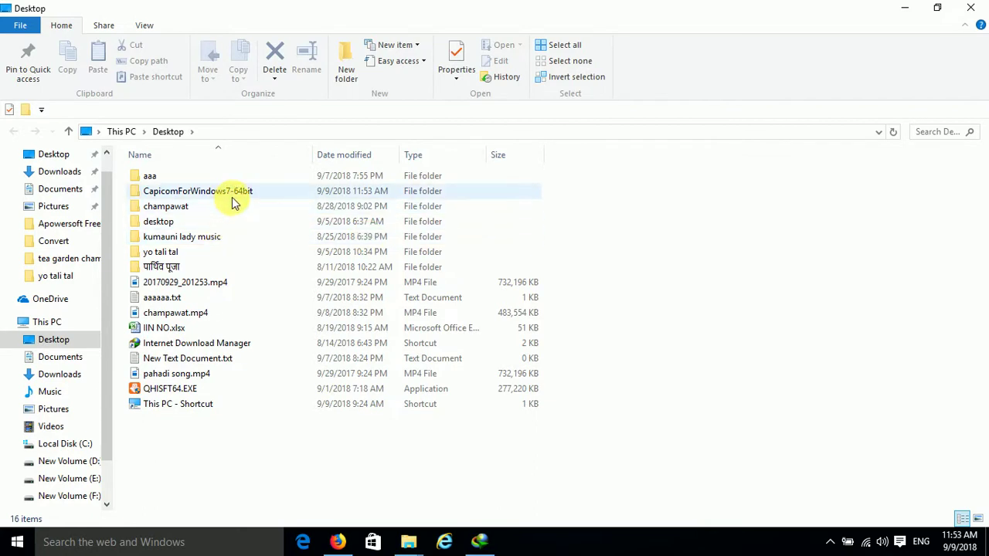
Step: Close both folder windows and the browser with all its tabs, answering Yes to the Firefox integration prompt
{"action": "left_click", "coordinate": [966, 6]}
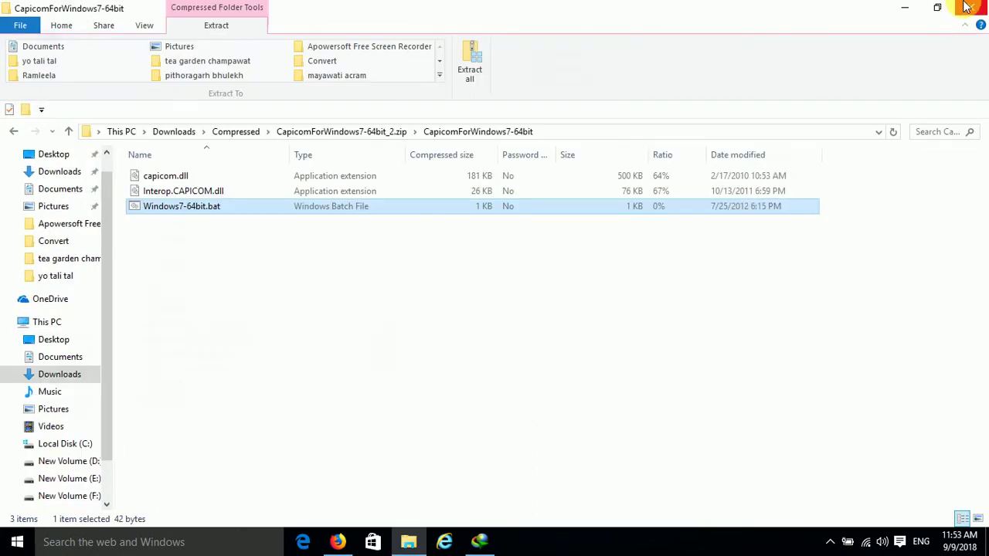
{"action": "left_click", "coordinate": [966, 7]}
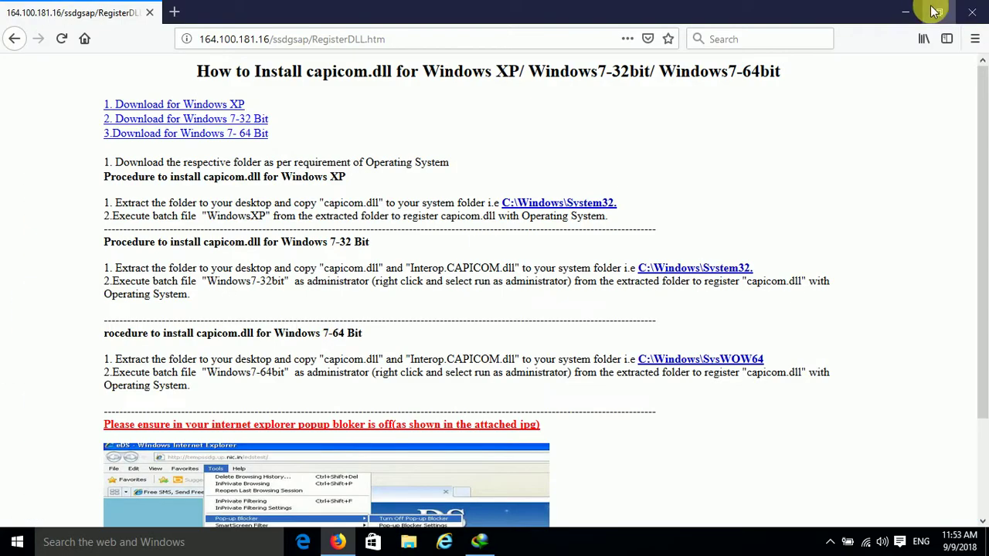
{"action": "left_click", "coordinate": [904, 17]}
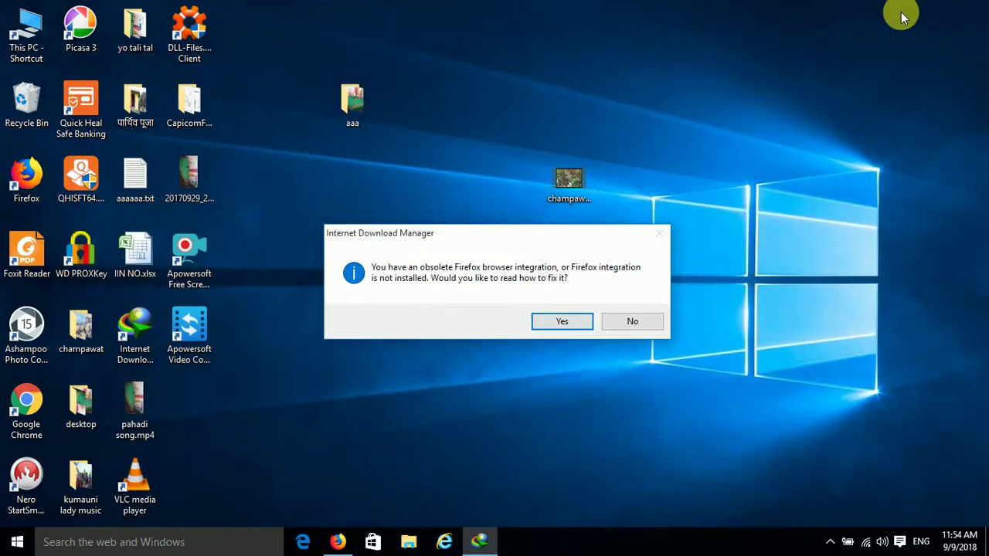
{"action": "left_click", "coordinate": [562, 322]}
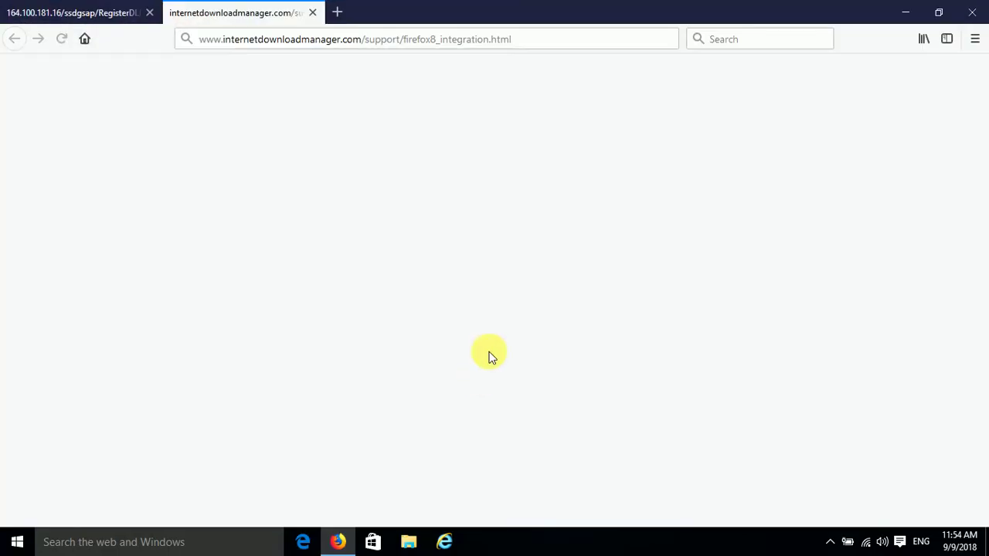
{"action": "left_click", "coordinate": [974, 10]}
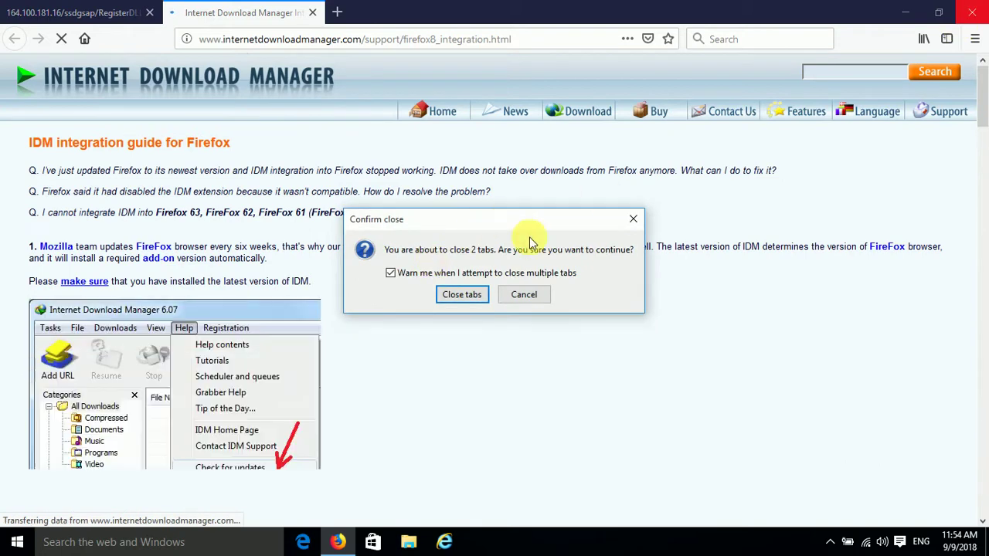
{"action": "left_click", "coordinate": [467, 296]}
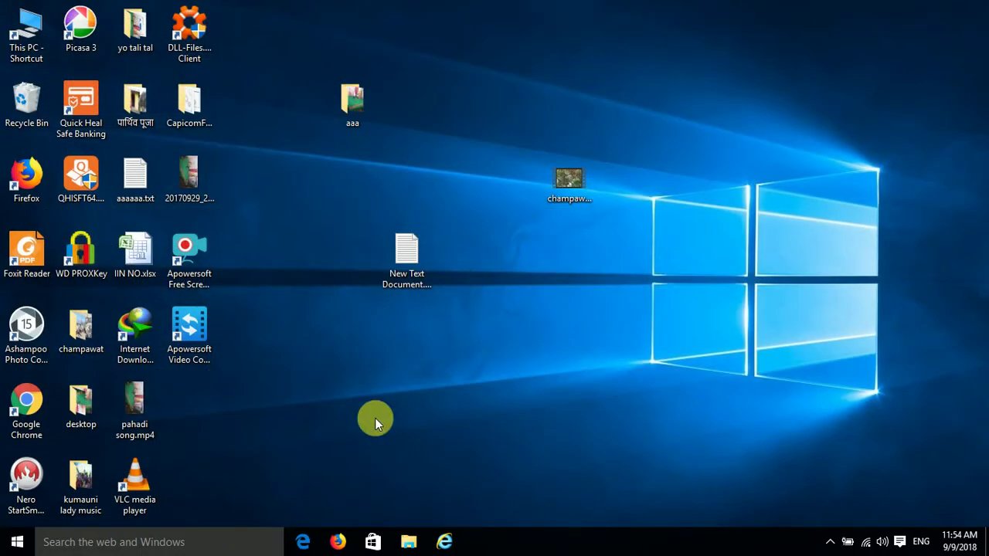
Step: Copy capicom.dll from the extracted CapicomForWindows7-64bit folder on the desktop
{"action": "left_click", "coordinate": [199, 114]}
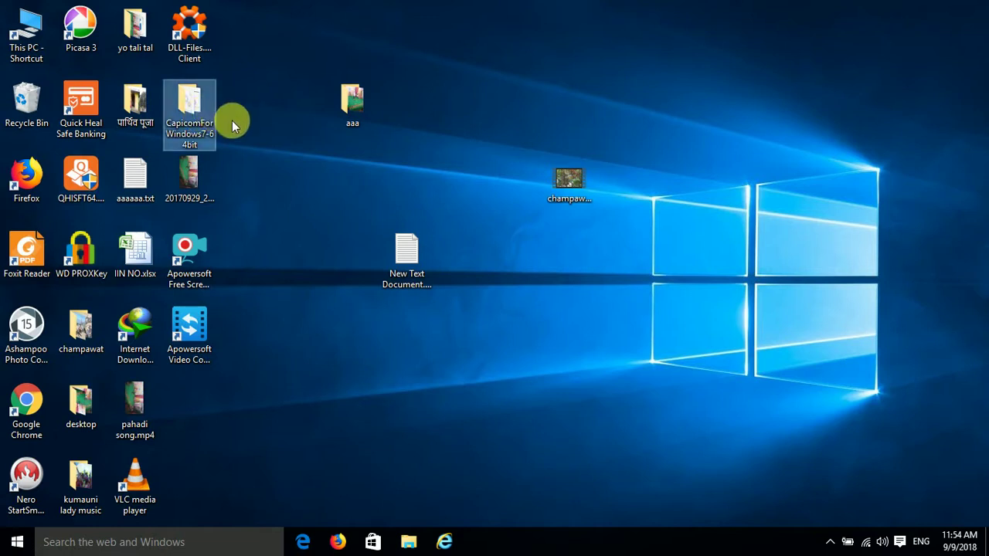
{"action": "double_click", "coordinate": [193, 116]}
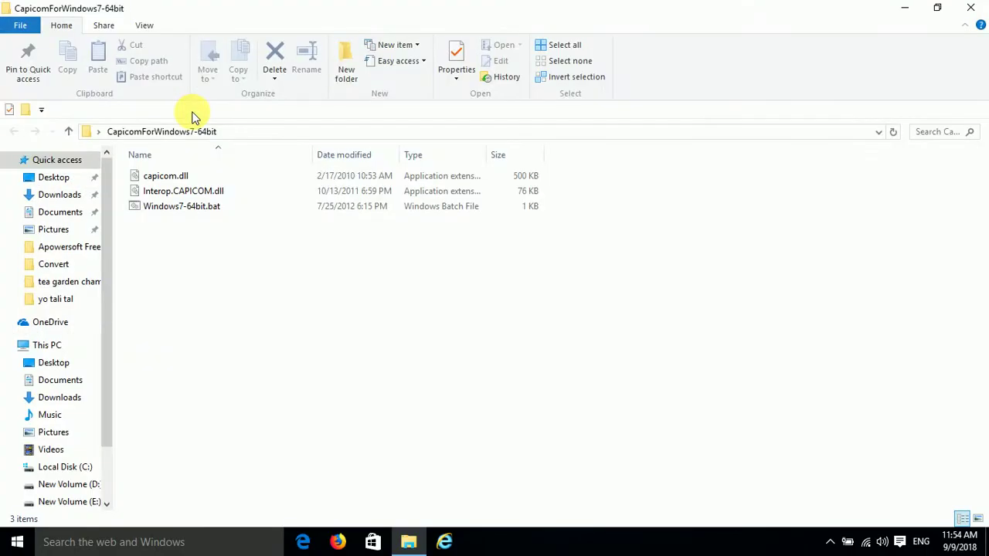
{"action": "right_click", "coordinate": [167, 180]}
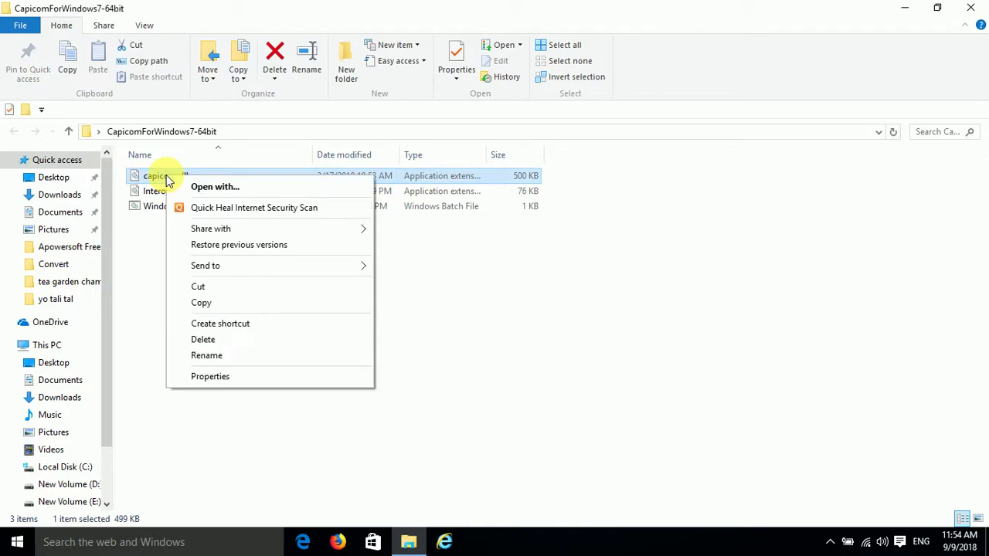
{"action": "left_click", "coordinate": [195, 306]}
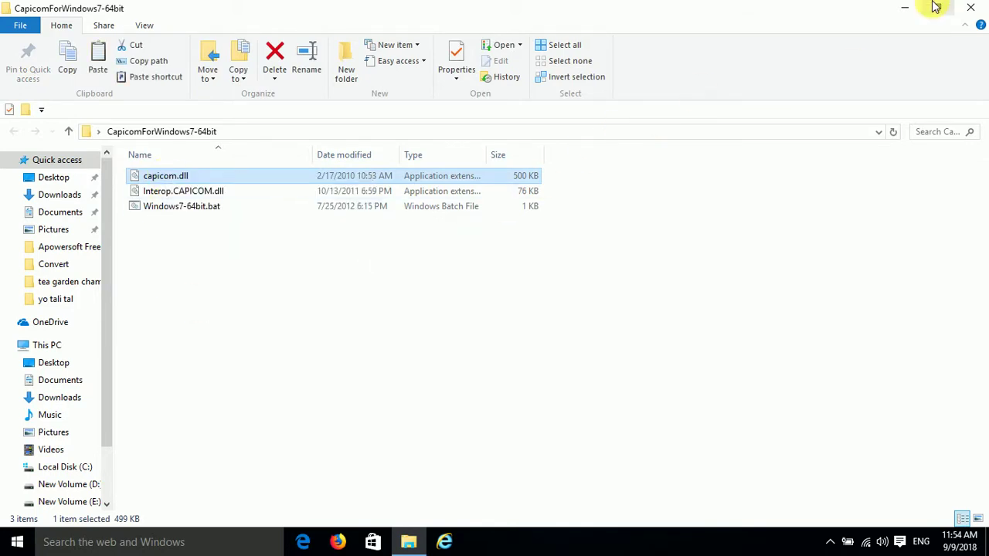
Step: Minimize the CapicomForWindows7-64bit folder and open the Windows folder on Local Disk (C:)
{"action": "left_click", "coordinate": [909, 9]}
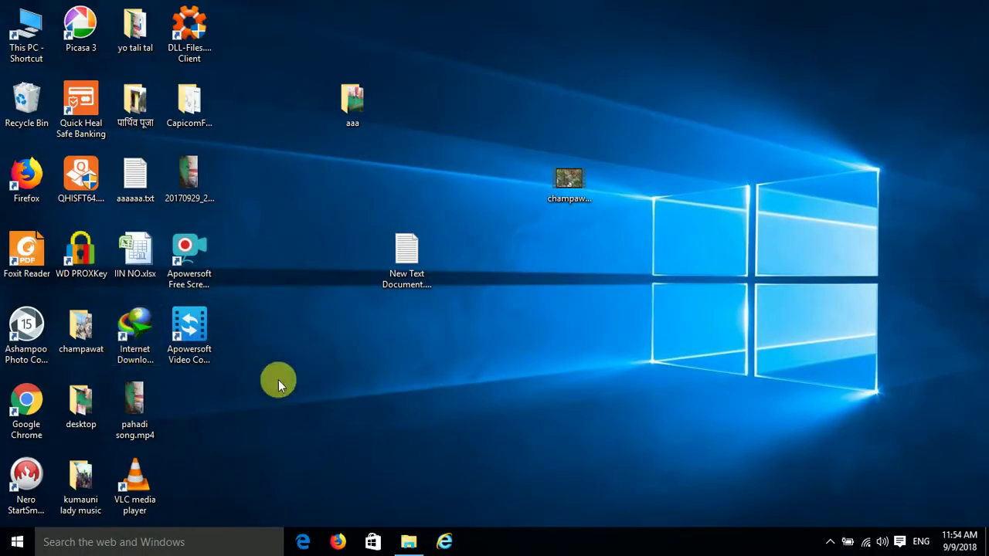
{"action": "double_click", "coordinate": [22, 51]}
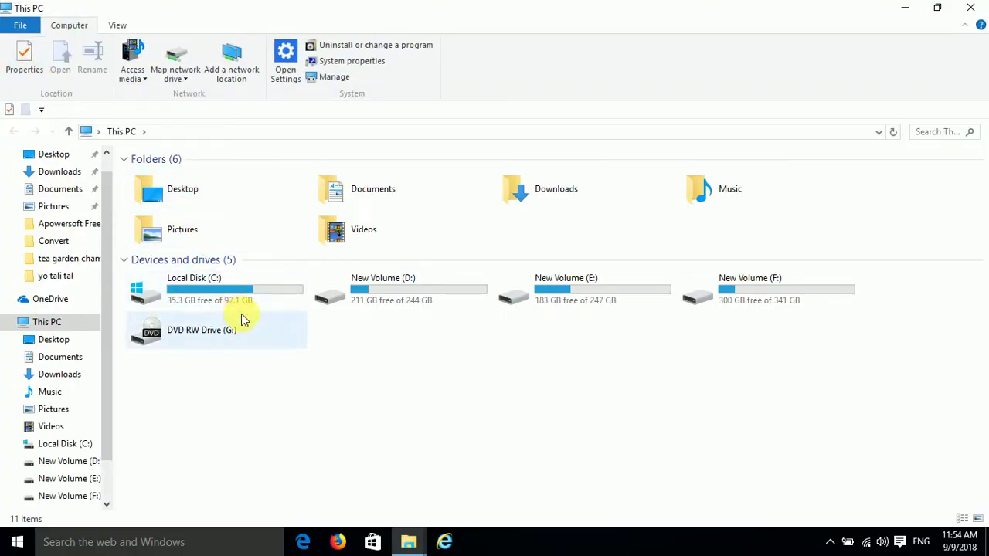
{"action": "double_click", "coordinate": [227, 294]}
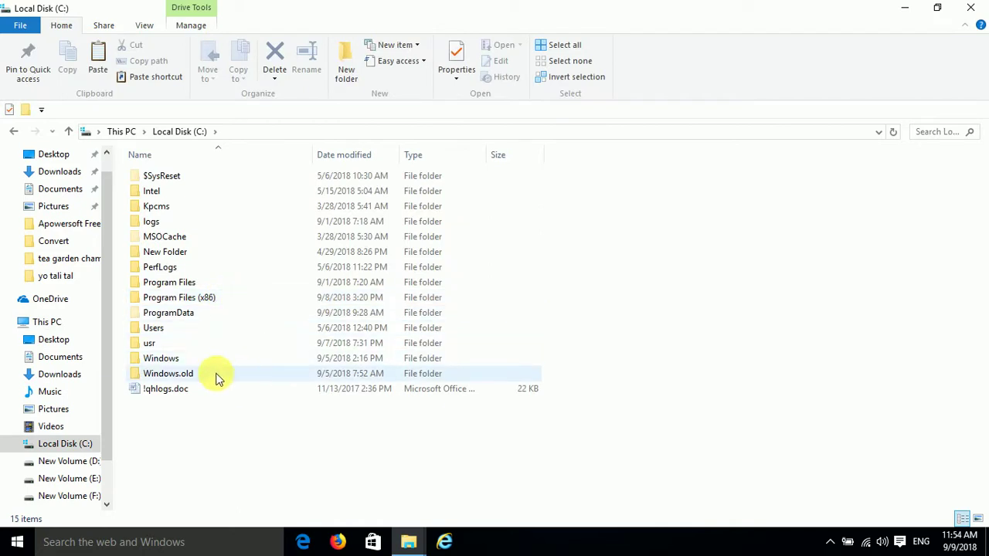
{"action": "left_click", "coordinate": [192, 362]}
{"action": "double_click", "coordinate": [192, 369]}
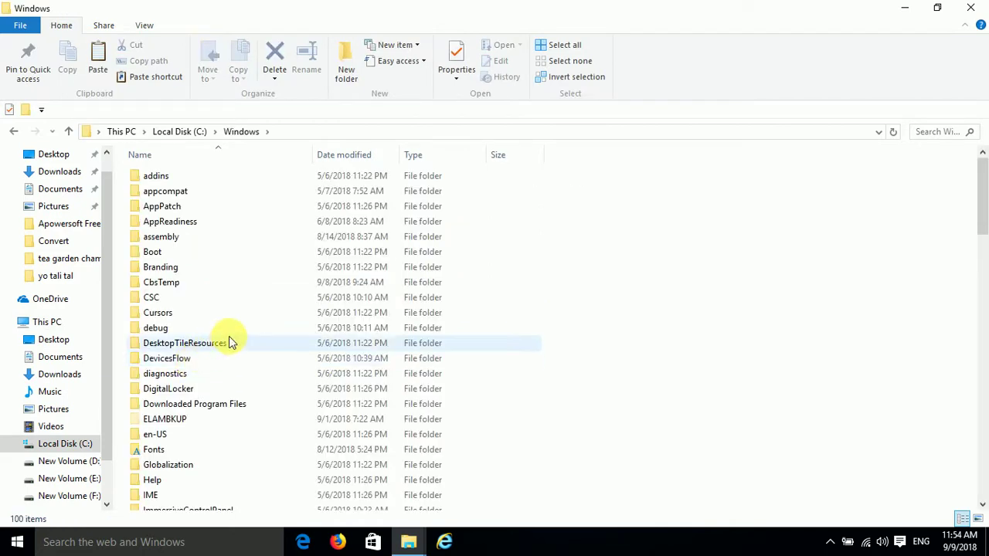
Step: Locate the syswow64 folder inside the Windows folder and open it
{"action": "scroll", "coordinate": [267, 327], "scroll_direction": "down", "scroll_amount": 3}
{"action": "scroll", "coordinate": [269, 324], "scroll_direction": "down", "scroll_amount": 5}
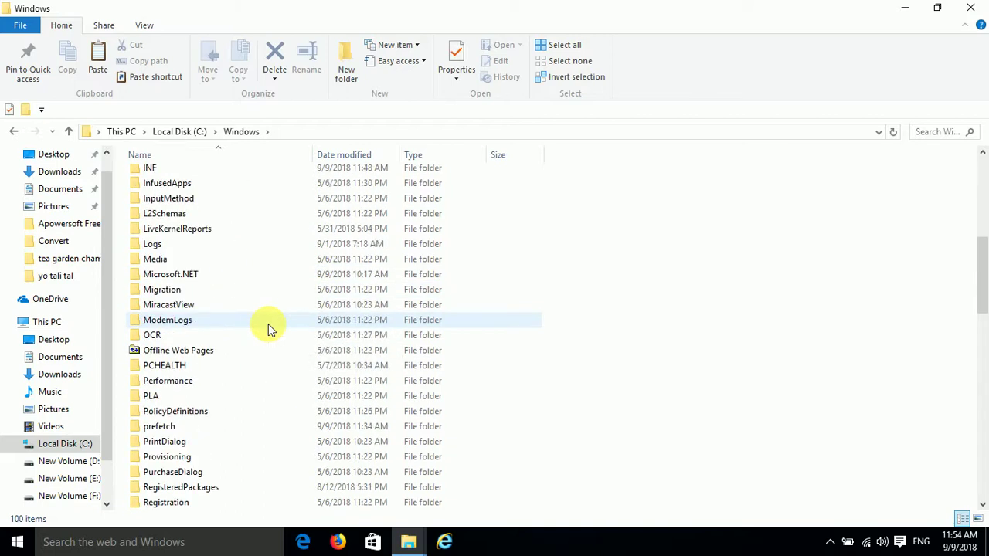
{"action": "key", "text": "s"}
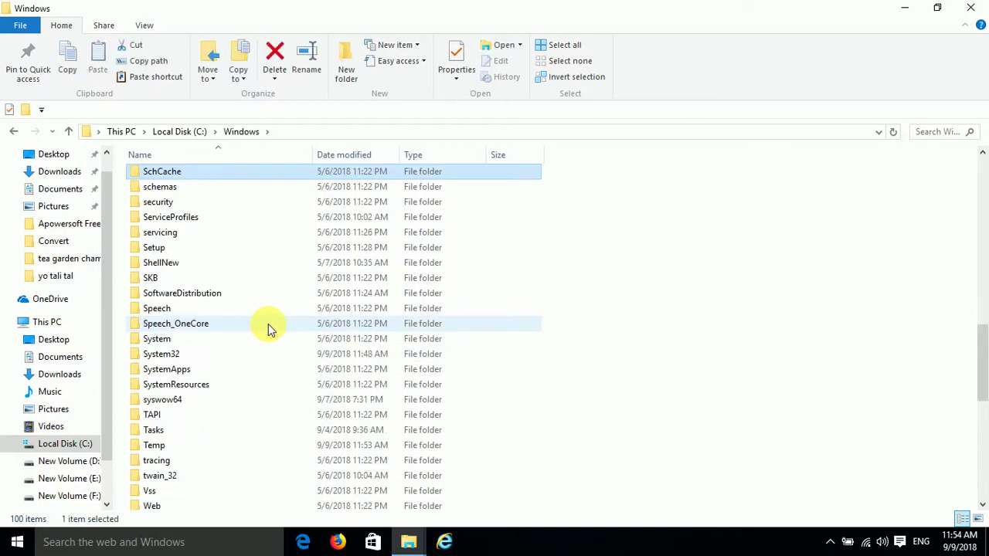
{"action": "key", "text": "s"}
{"action": "key", "text": "s"}
{"action": "key", "text": "s"}
{"action": "key", "text": "s"}
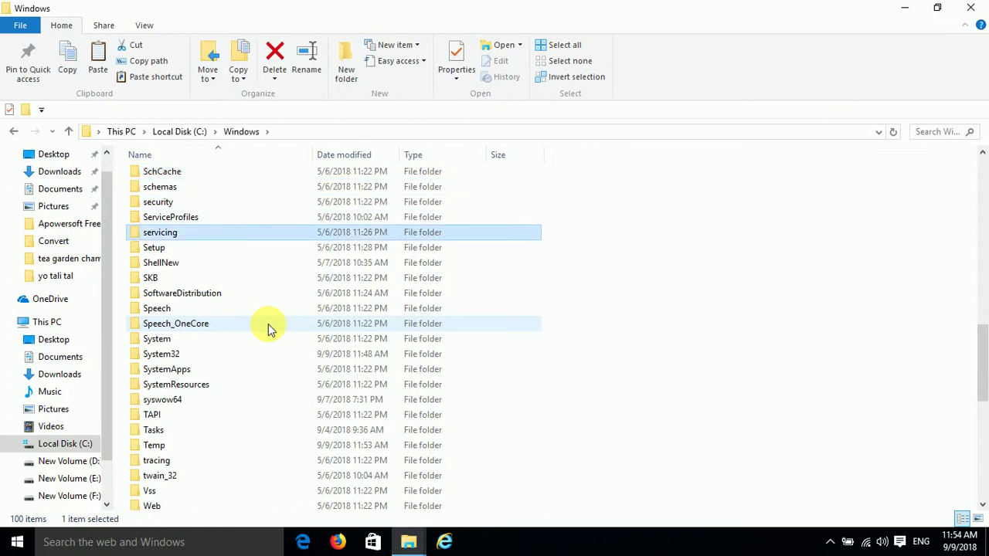
{"action": "key", "text": "s"}
{"action": "key", "text": "s"}
{"action": "key", "text": "s"}
{"action": "key", "text": "s"}
{"action": "key", "text": "s"}
{"action": "key", "text": "s"}
{"action": "key", "text": "s"}
{"action": "key", "text": "s"}
{"action": "key", "text": "s"}
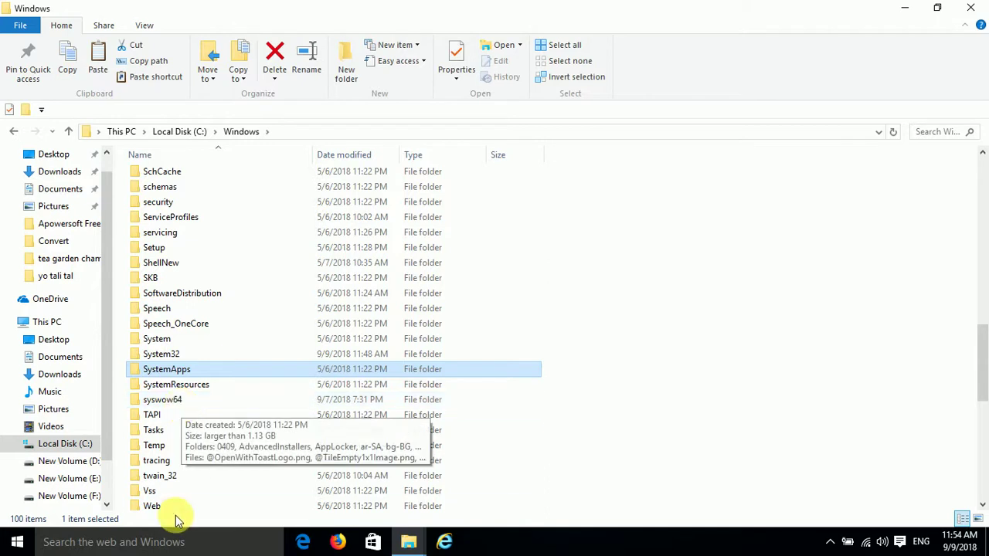
{"action": "left_click", "coordinate": [190, 401]}
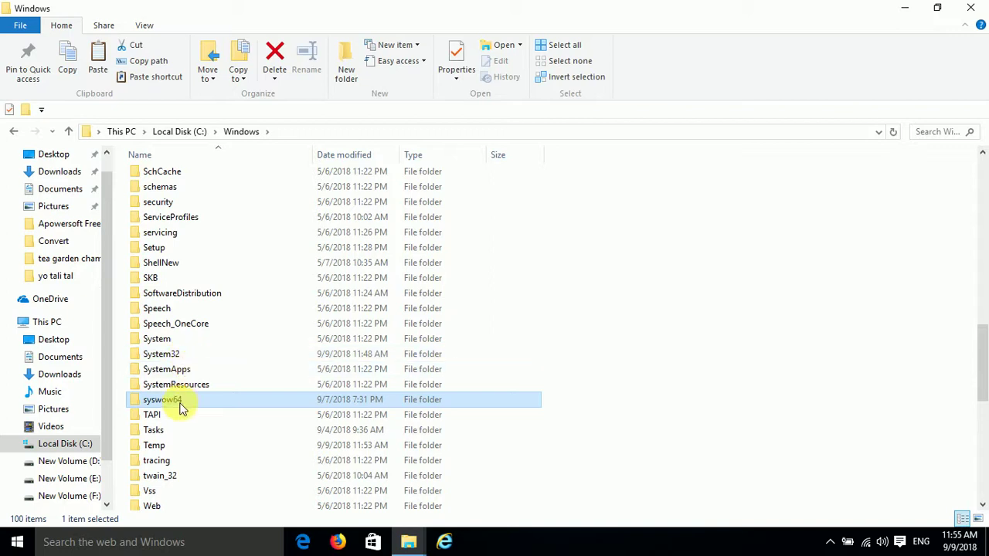
{"action": "mouse_move", "coordinate": [182, 409]}
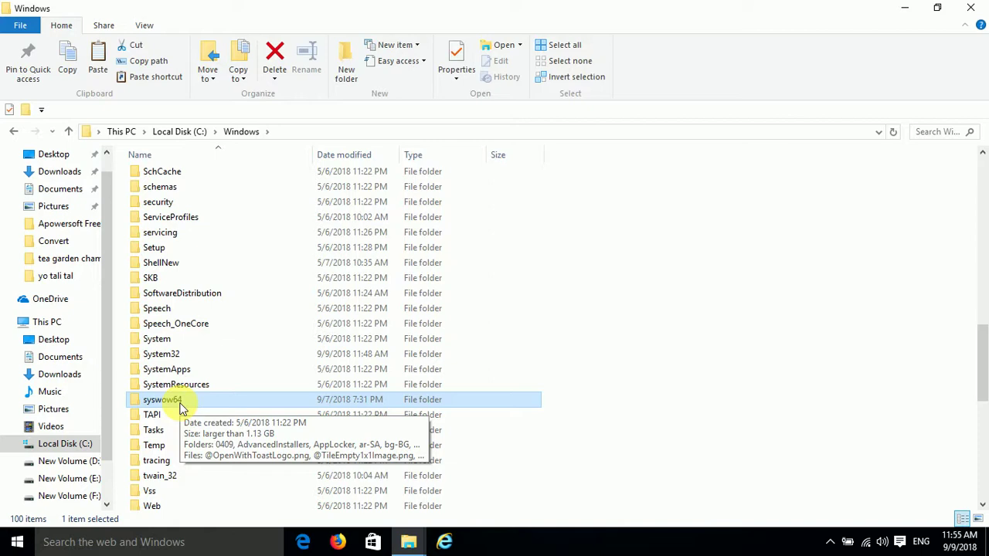
{"action": "double_click", "coordinate": [181, 404]}
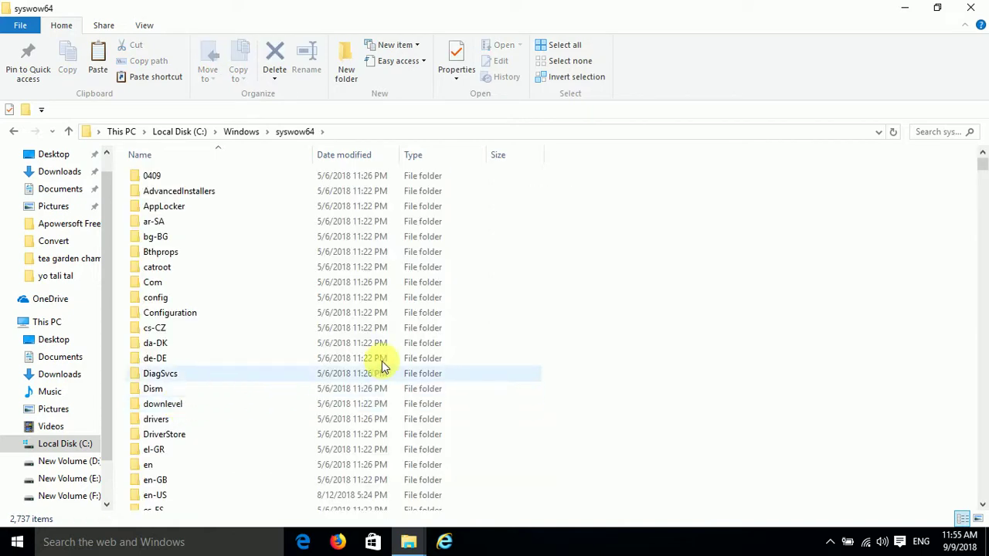
Step: Paste capicom.dll into syswow64, replacing the file in the destination, and close the folder window
{"action": "right_click", "coordinate": [729, 242]}
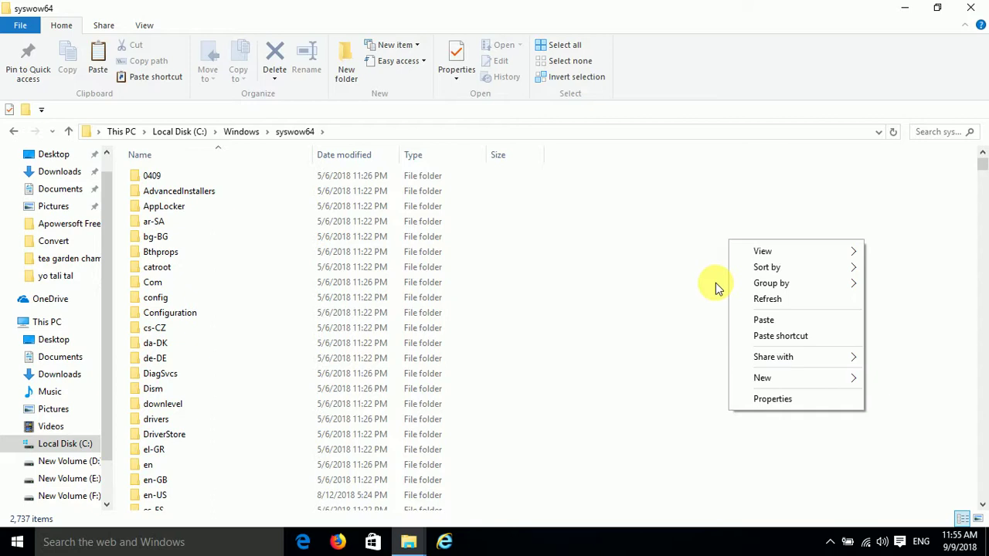
{"action": "left_click", "coordinate": [757, 323]}
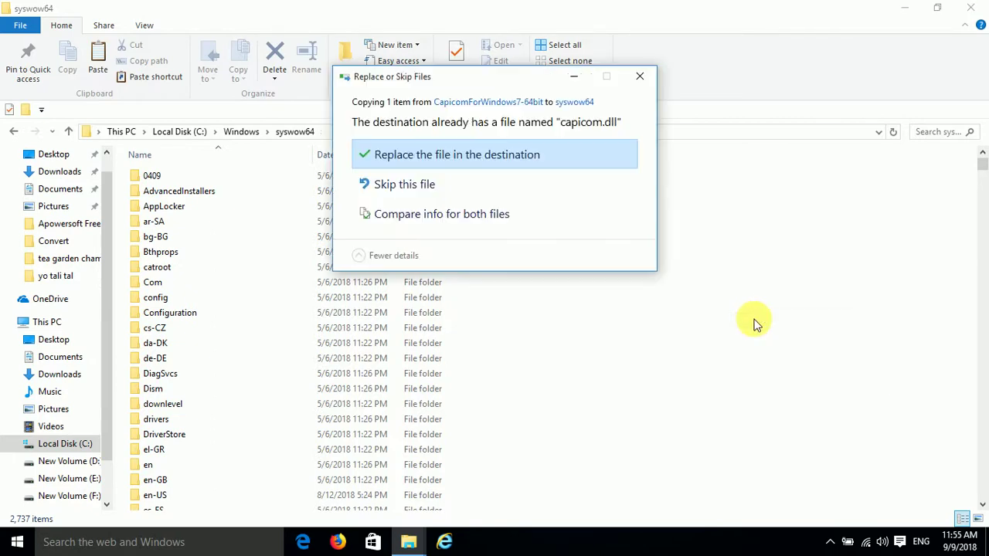
{"action": "left_click", "coordinate": [438, 163]}
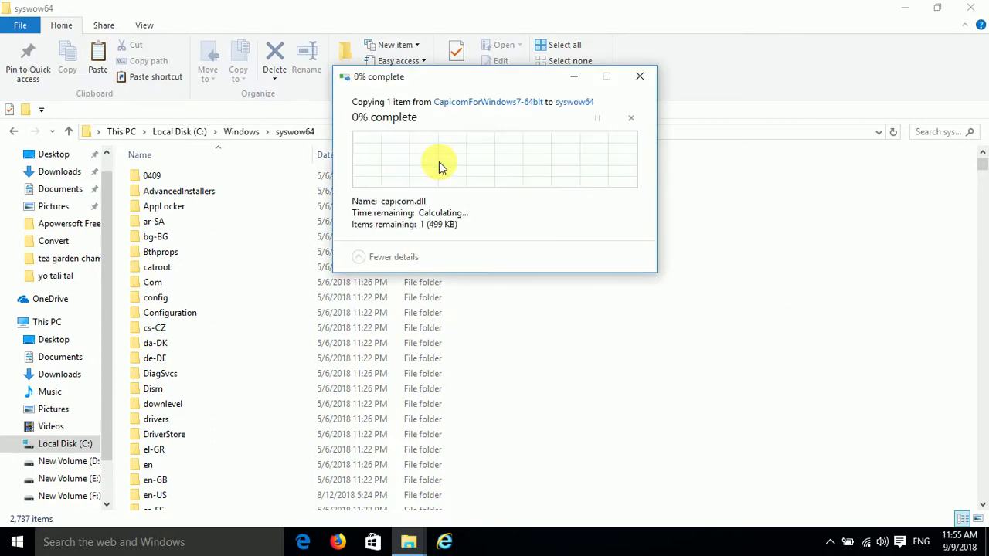
{"action": "left_click", "coordinate": [468, 178]}
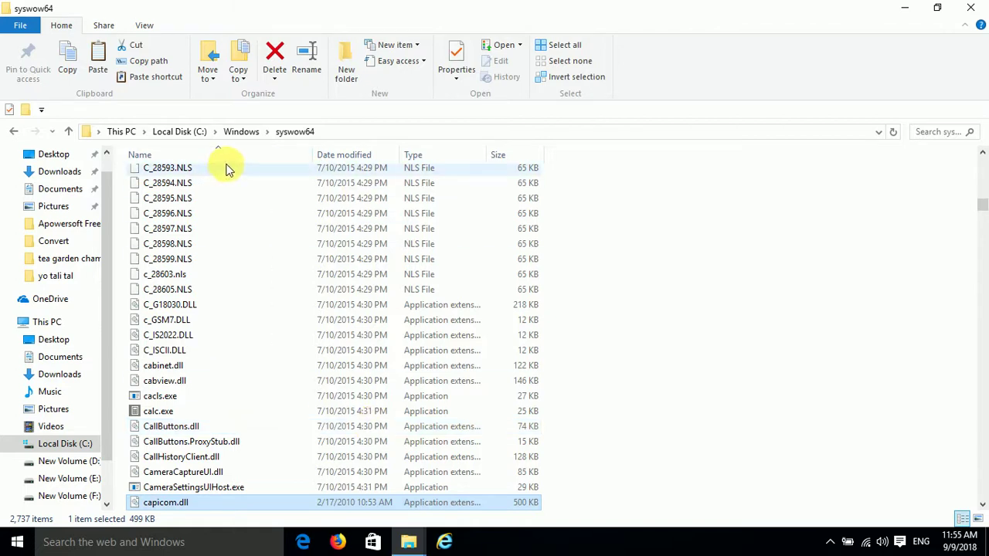
{"action": "left_click", "coordinate": [962, 7]}
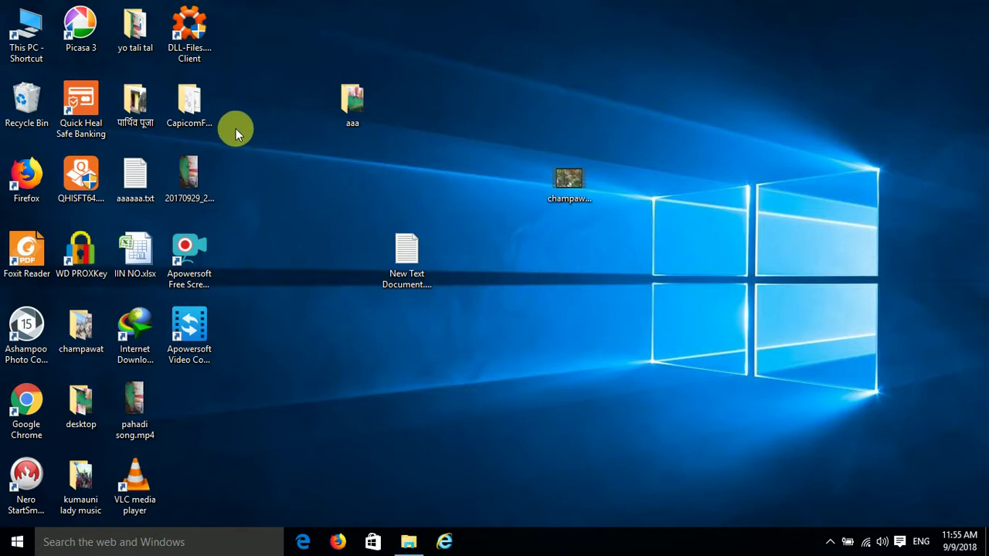
Step: Run Windows7-64bit.bat from the desktop's CapicomForWindows7-64bit folder as administrator, dismiss the RegSvr32 message and close the folder
{"action": "left_click", "coordinate": [198, 115]}
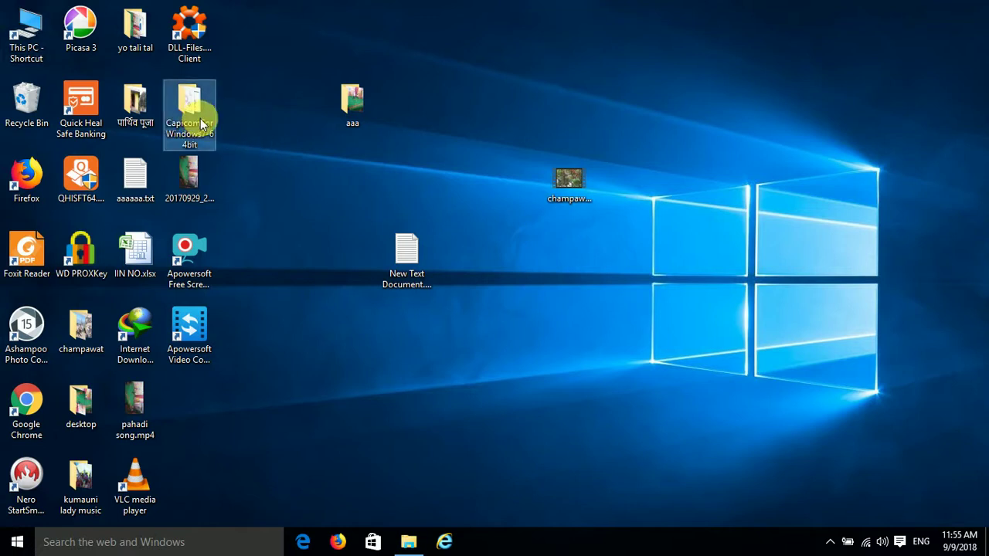
{"action": "double_click", "coordinate": [193, 112]}
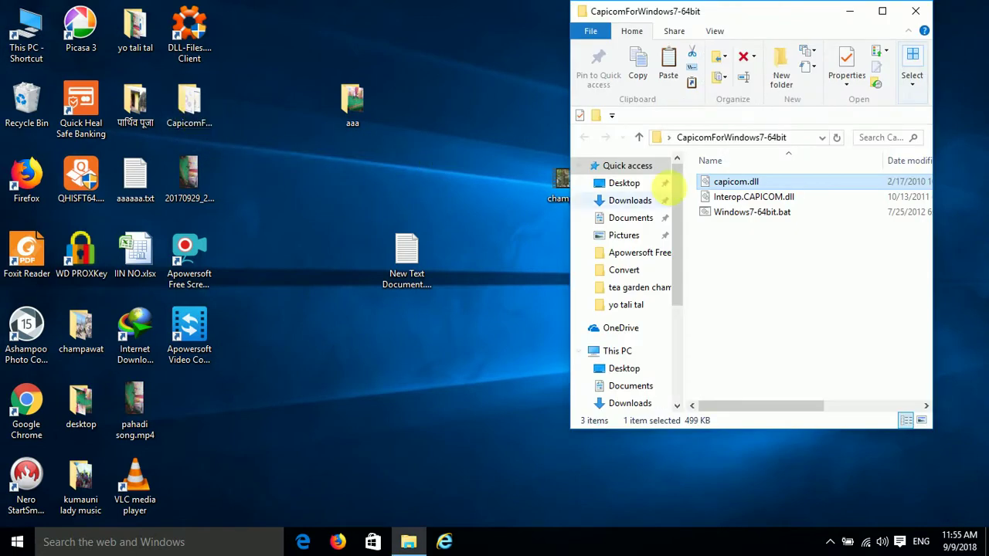
{"action": "left_click", "coordinate": [881, 11]}
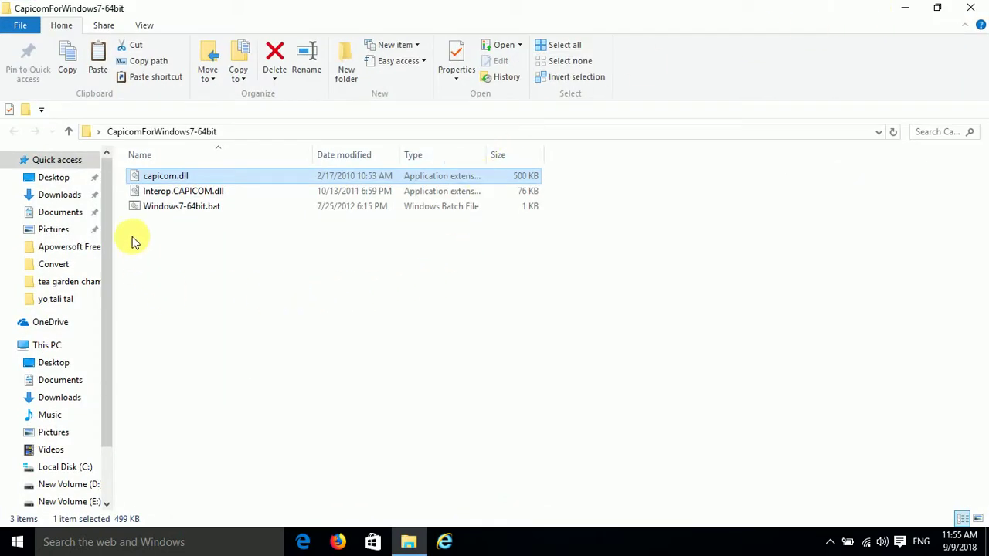
{"action": "left_click", "coordinate": [162, 212]}
{"action": "right_click", "coordinate": [164, 214]}
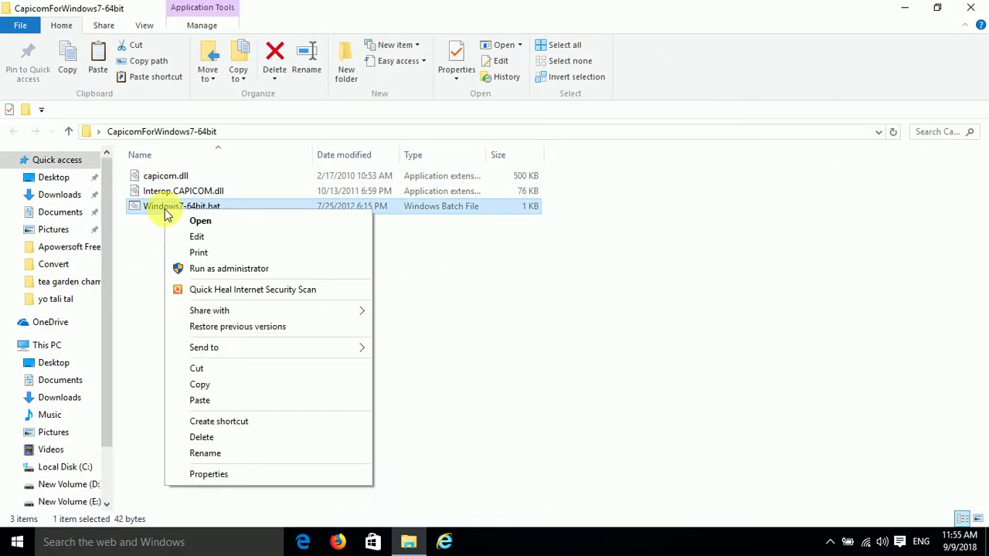
{"action": "left_click", "coordinate": [211, 271]}
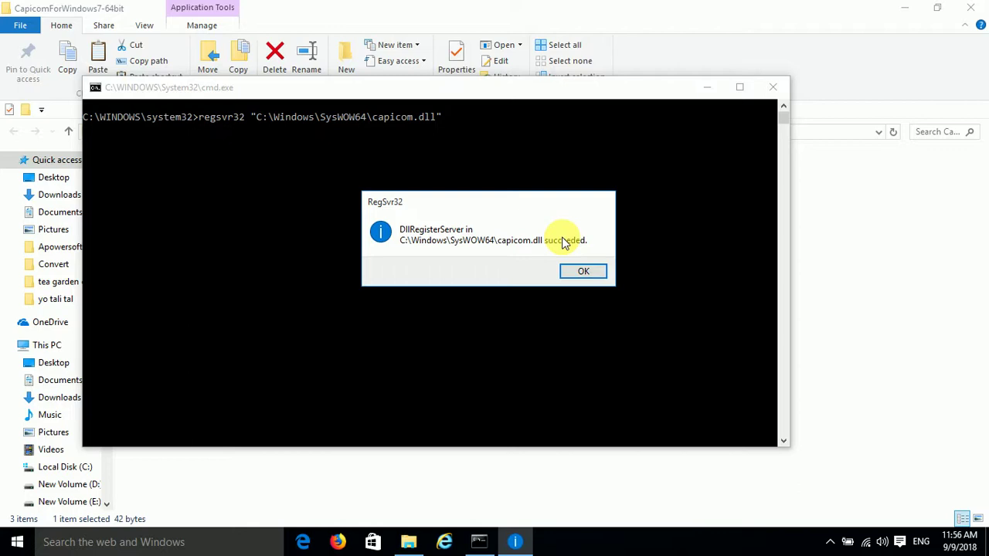
{"action": "left_click", "coordinate": [581, 270]}
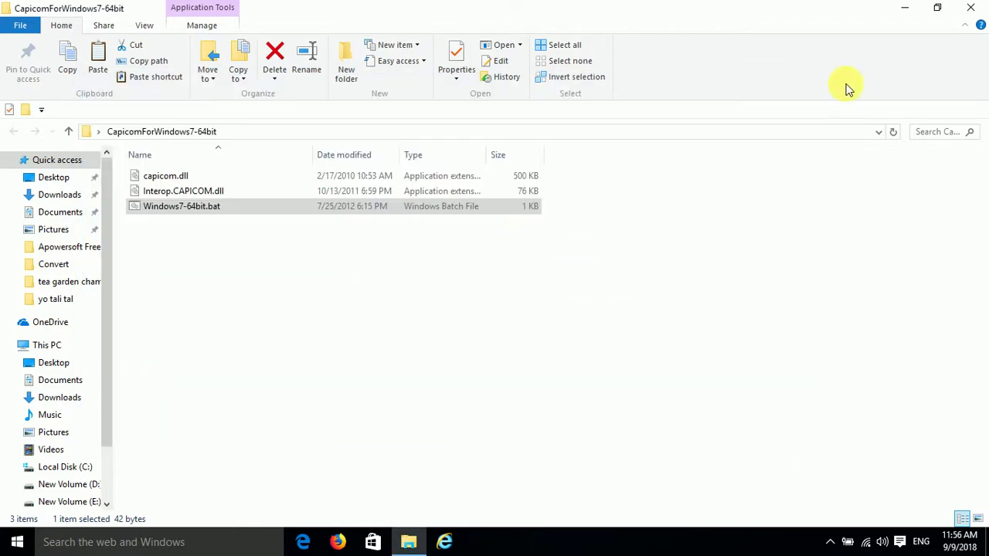
{"action": "left_click", "coordinate": [968, 9]}
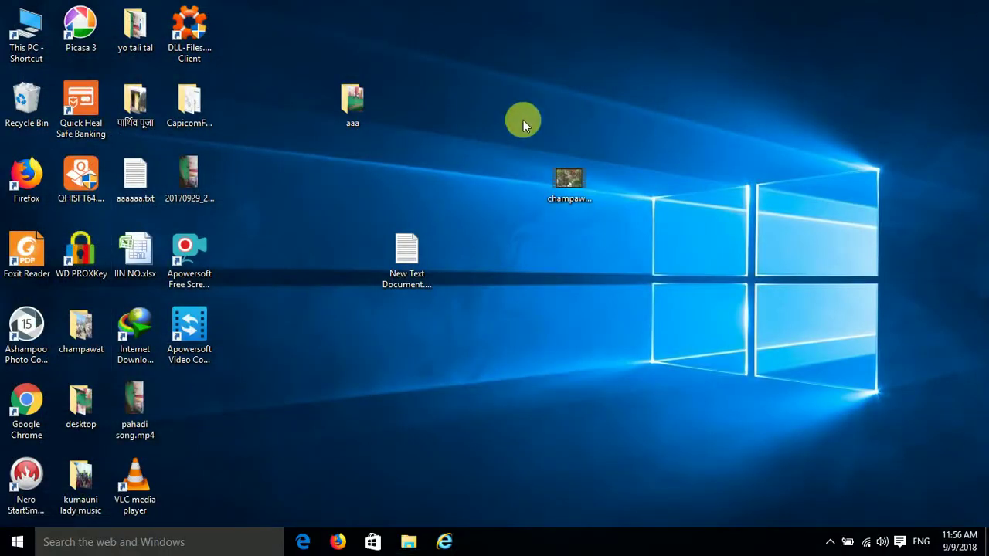
{"action": "right_click", "coordinate": [468, 104]}
{"action": "left_click", "coordinate": [494, 146]}
{"action": "right_click", "coordinate": [472, 116]}
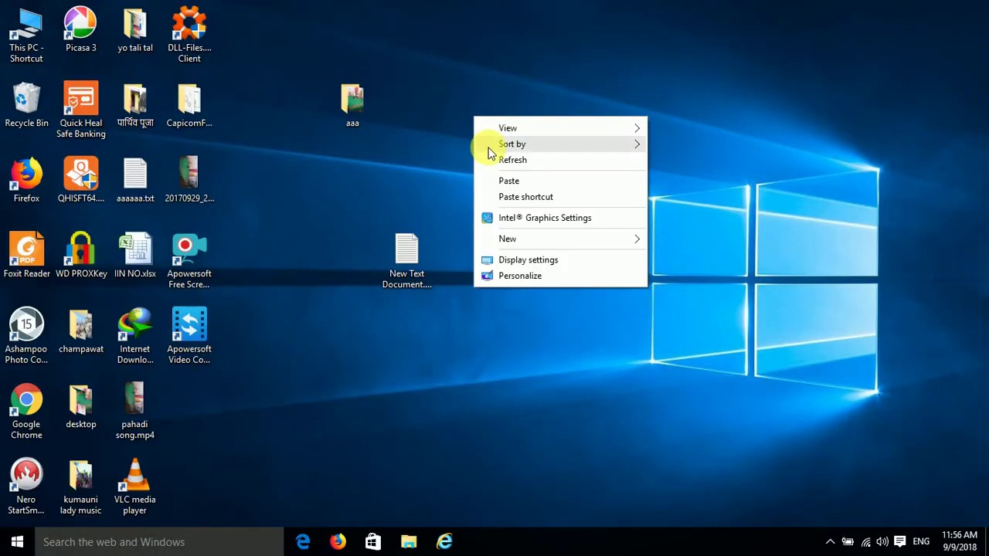
{"action": "left_click", "coordinate": [490, 160]}
{"action": "right_click", "coordinate": [463, 127]}
{"action": "left_click", "coordinate": [471, 166]}
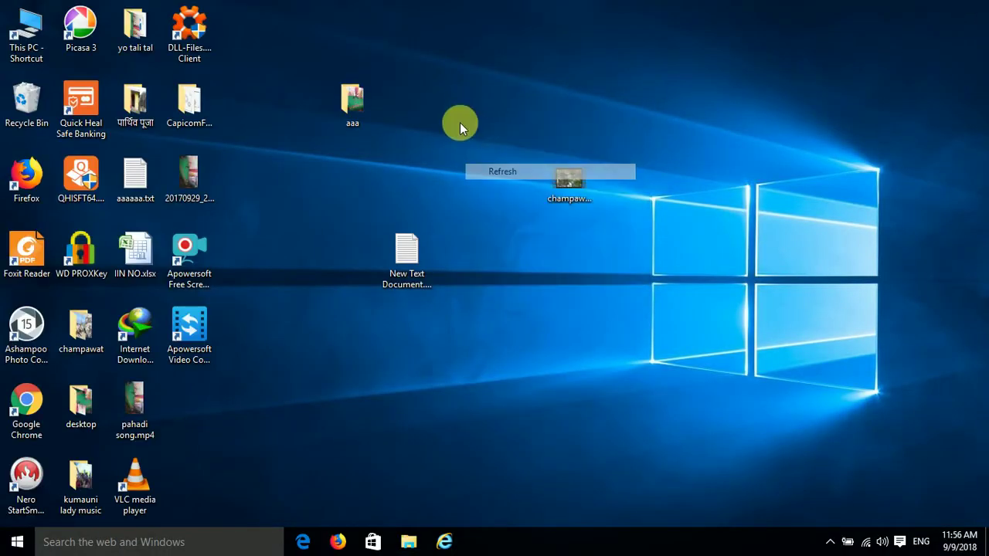
{"action": "right_click", "coordinate": [460, 122]}
{"action": "left_click", "coordinate": [475, 164]}
{"action": "right_click", "coordinate": [463, 138]}
{"action": "left_click", "coordinate": [480, 177]}
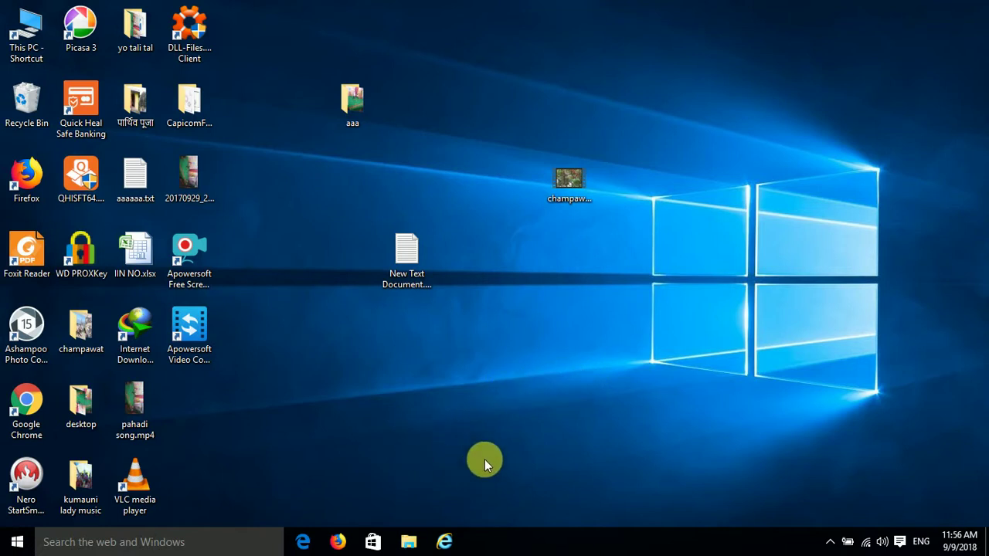
Step: Switch to Internet Explorer and open the custom-level security settings for the Internet zone in Internet Options
{"action": "left_click", "coordinate": [446, 541]}
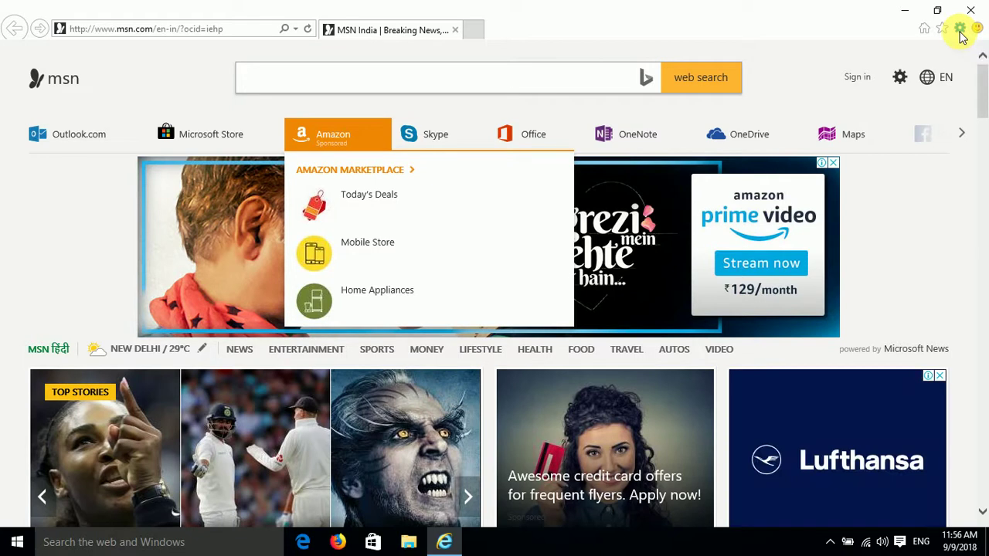
{"action": "left_click", "coordinate": [959, 29]}
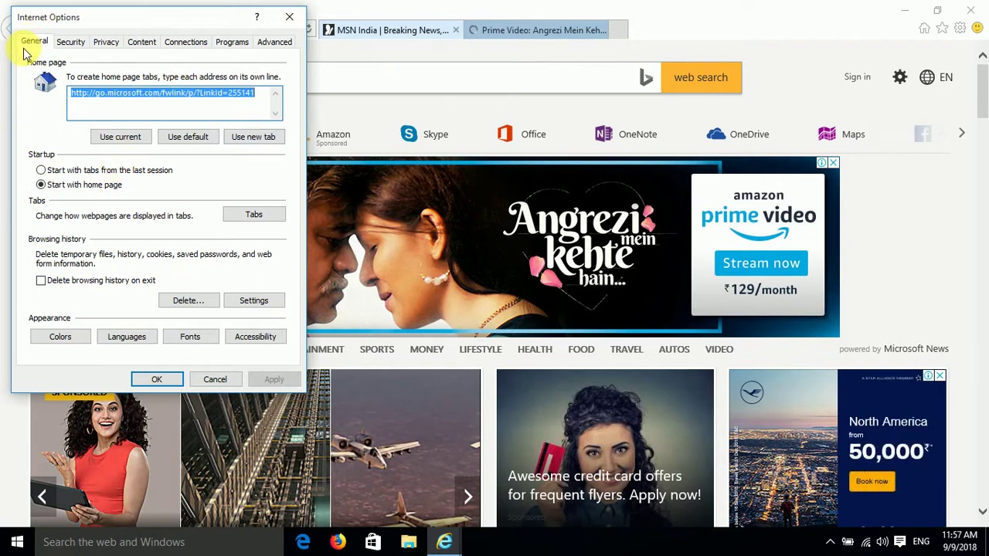
{"action": "left_click", "coordinate": [70, 43]}
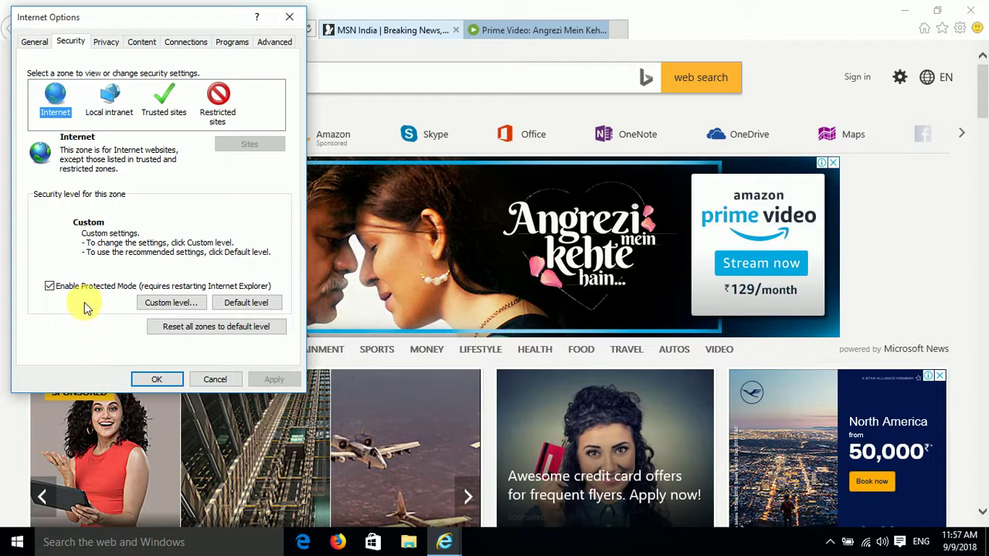
{"action": "left_click", "coordinate": [160, 304]}
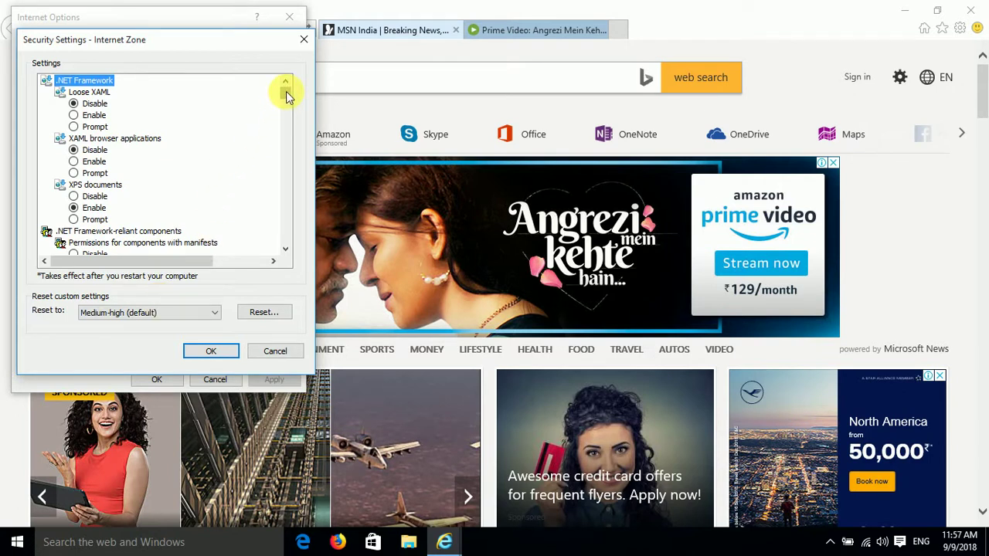
Step: Enable previously unused ActiveX controls to run without prompt for the Internet zone
{"action": "left_click_drag", "start_coordinate": [287, 94], "coordinate": [287, 111]}
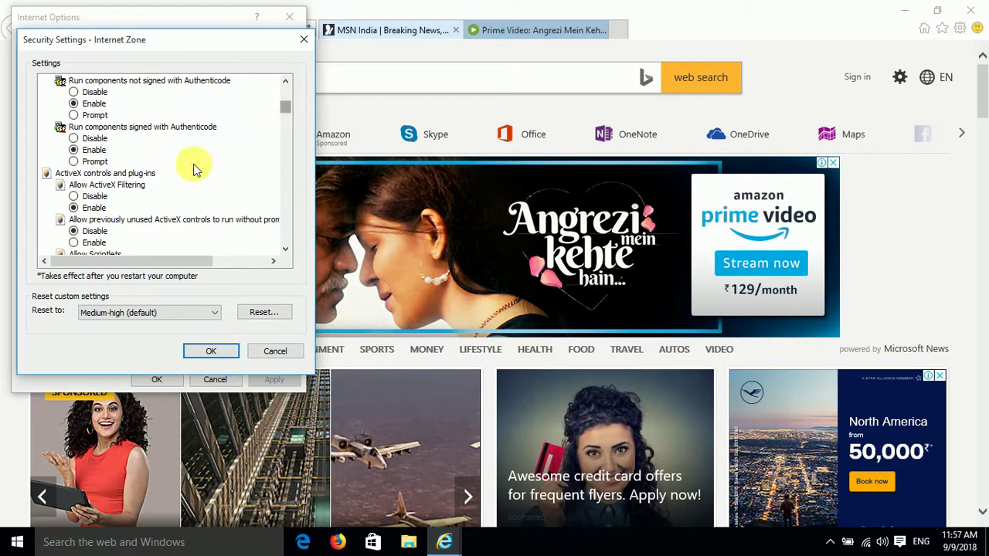
{"action": "scroll", "coordinate": [156, 177], "scroll_direction": "up", "scroll_amount": 1}
{"action": "scroll", "coordinate": [157, 178], "scroll_direction": "down", "scroll_amount": 1}
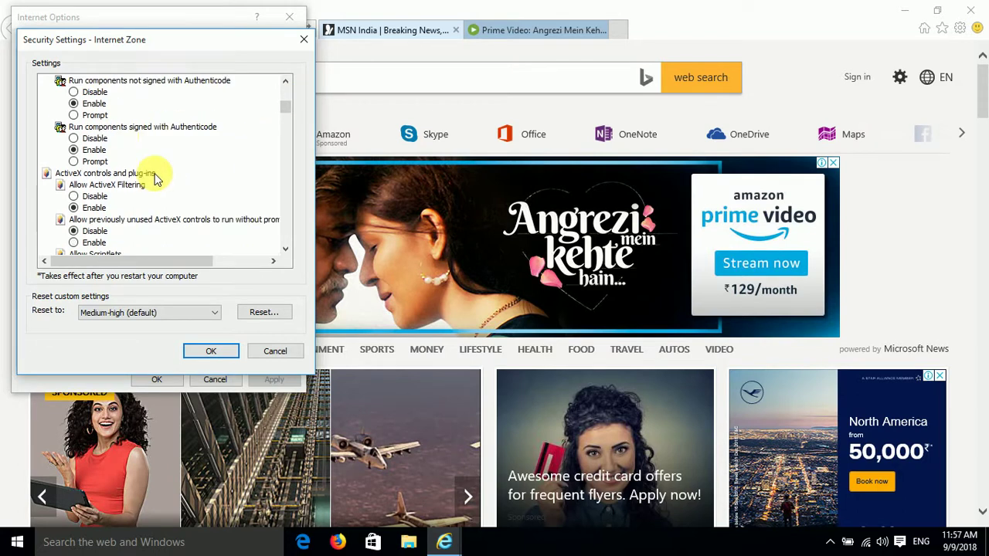
{"action": "scroll", "coordinate": [157, 178], "scroll_direction": "down", "scroll_amount": 1}
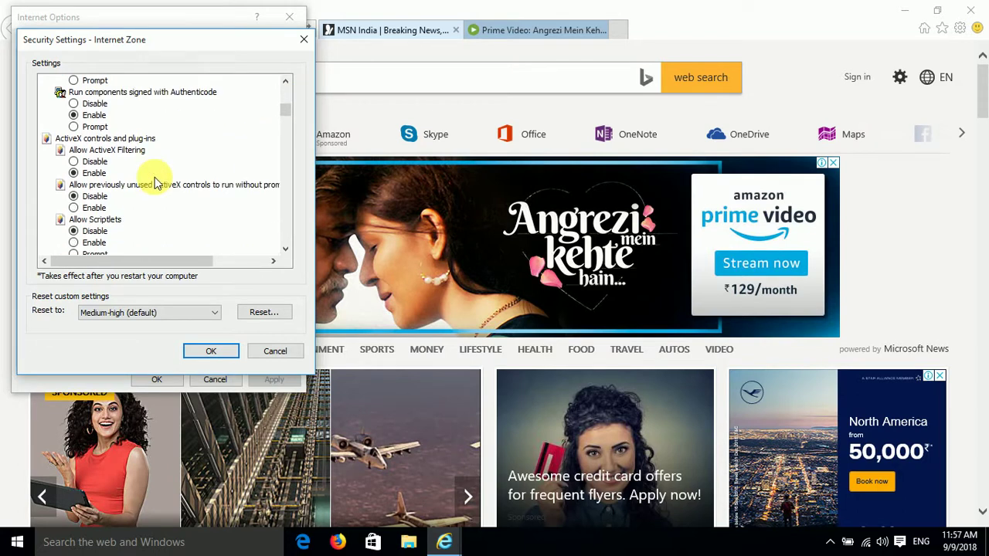
{"action": "left_click", "coordinate": [74, 208]}
{"action": "scroll", "coordinate": [143, 214], "scroll_direction": "down", "scroll_amount": 1}
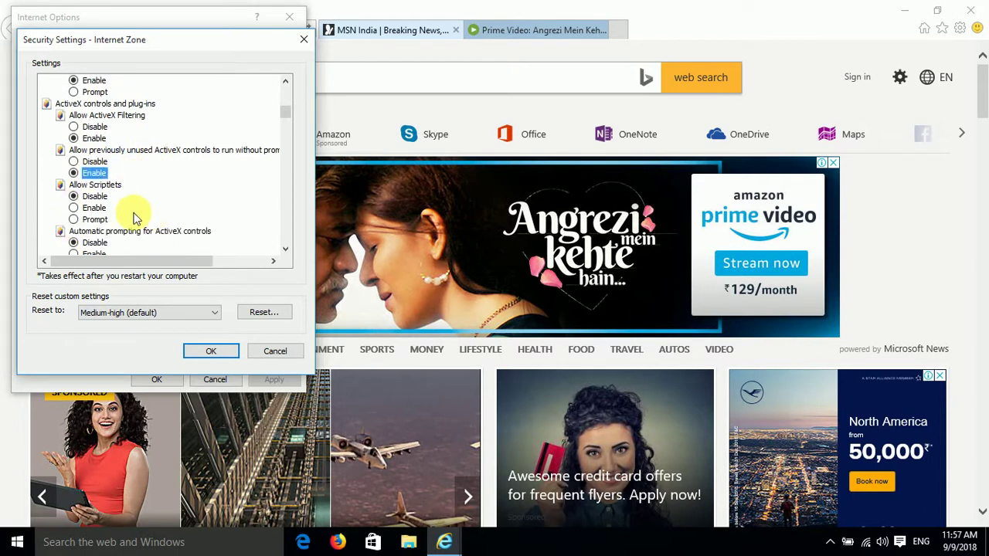
Step: Set Allow Scriptlets and Automatic prompting for ActiveX controls to Enable
{"action": "left_click", "coordinate": [74, 210]}
{"action": "left_click", "coordinate": [285, 249]}
{"action": "left_click", "coordinate": [284, 249]}
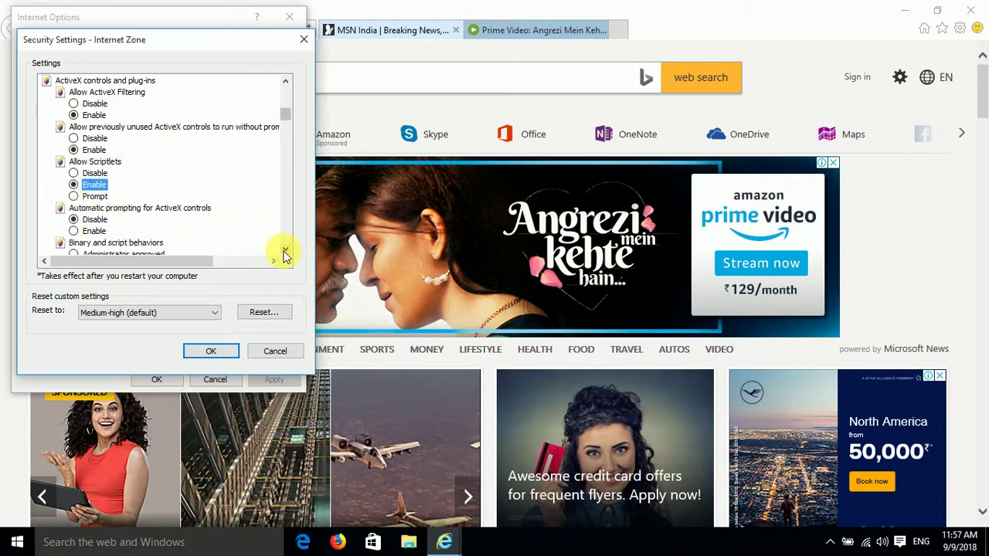
{"action": "left_click", "coordinate": [284, 249]}
{"action": "left_click", "coordinate": [73, 220]}
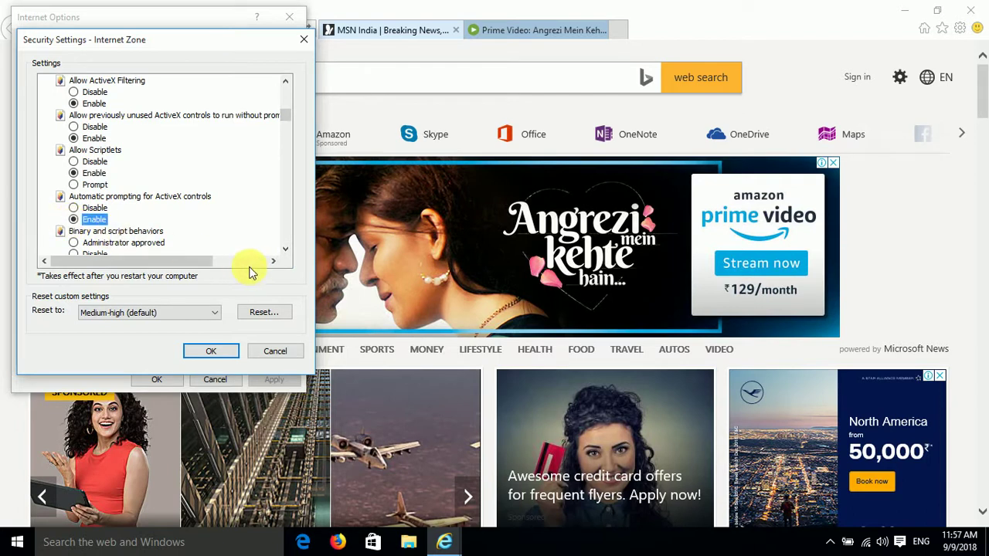
Step: Set Binary and script behaviors and the display of video and animation without an external media player to Enable
{"action": "left_click", "coordinate": [284, 248]}
{"action": "left_click", "coordinate": [284, 249]}
{"action": "left_click", "coordinate": [284, 249]}
{"action": "left_click", "coordinate": [284, 249]}
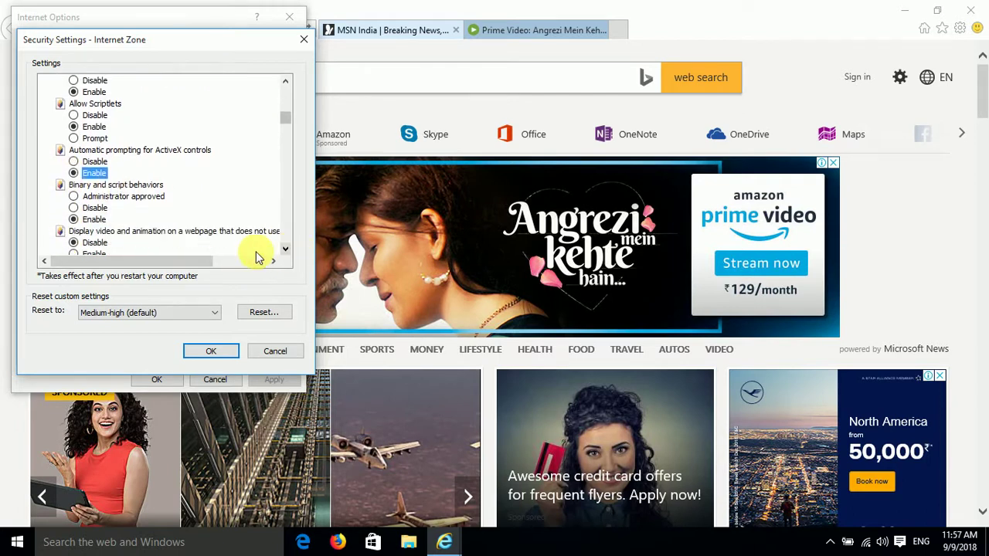
{"action": "left_click", "coordinate": [74, 208]}
{"action": "left_click", "coordinate": [74, 221]}
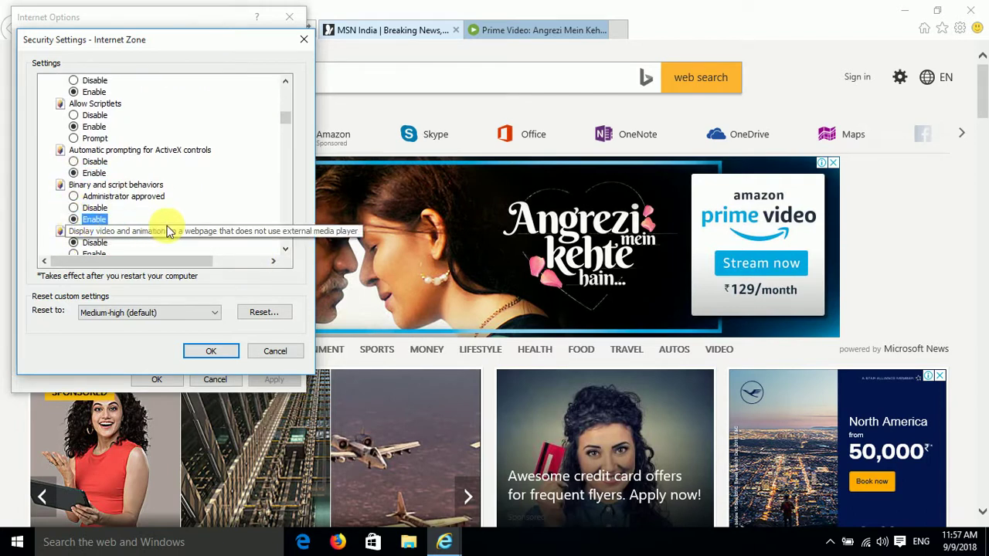
{"action": "scroll", "coordinate": [232, 228], "scroll_direction": "down", "scroll_amount": 2}
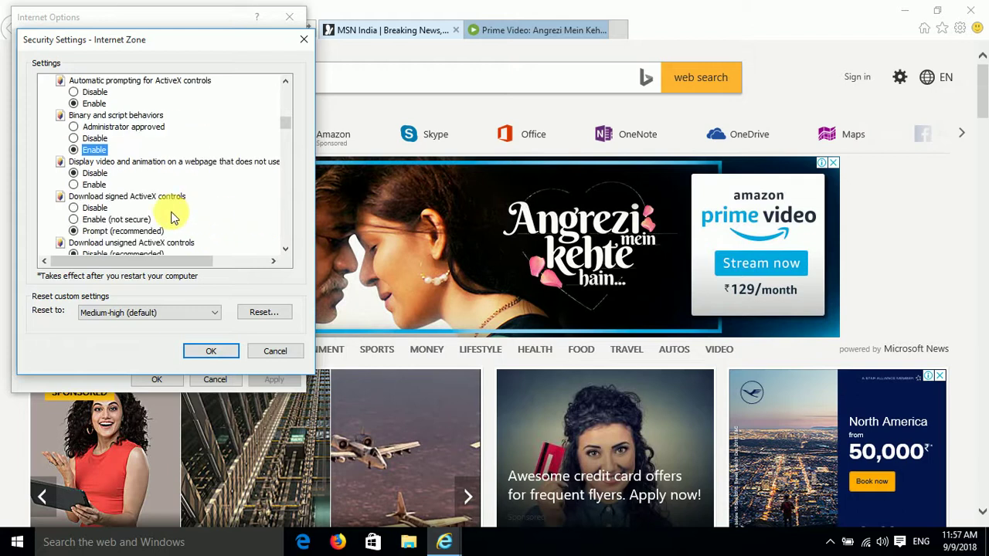
{"action": "left_click", "coordinate": [74, 185]}
{"action": "scroll", "coordinate": [155, 213], "scroll_direction": "down", "scroll_amount": 1}
{"action": "scroll", "coordinate": [156, 214], "scroll_direction": "down", "scroll_amount": 1}
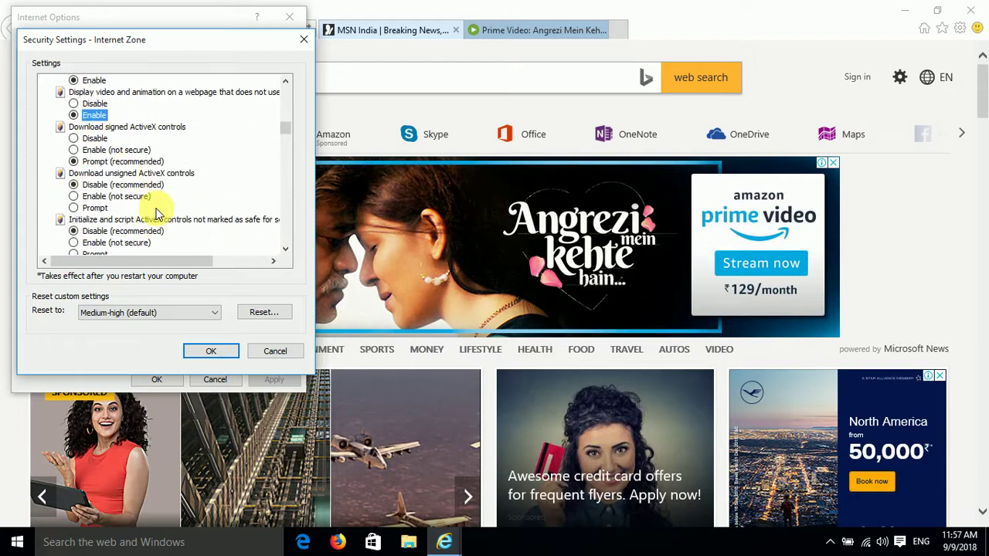
{"action": "left_click", "coordinate": [73, 196]}
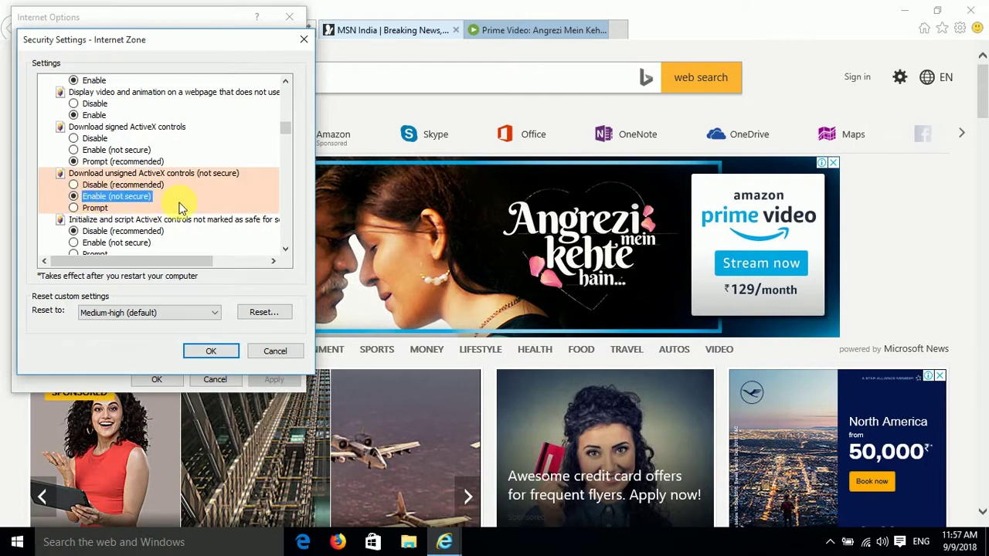
{"action": "scroll", "coordinate": [185, 205], "scroll_direction": "down", "scroll_amount": 1}
{"action": "left_click", "coordinate": [73, 151]}
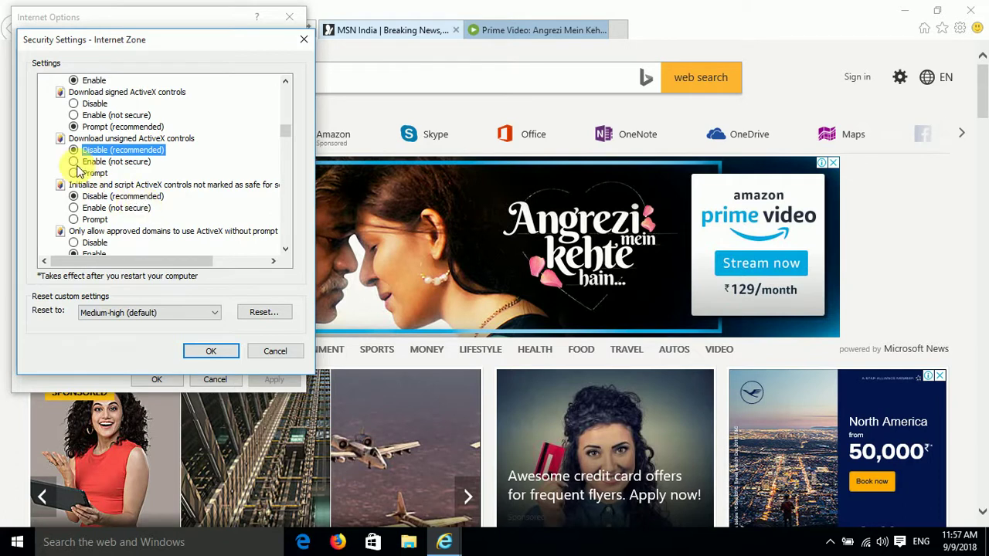
Step: Set Only allow approved domains to use ActiveX without prompt to Disable
{"action": "scroll", "coordinate": [119, 202], "scroll_direction": "down", "scroll_amount": 1}
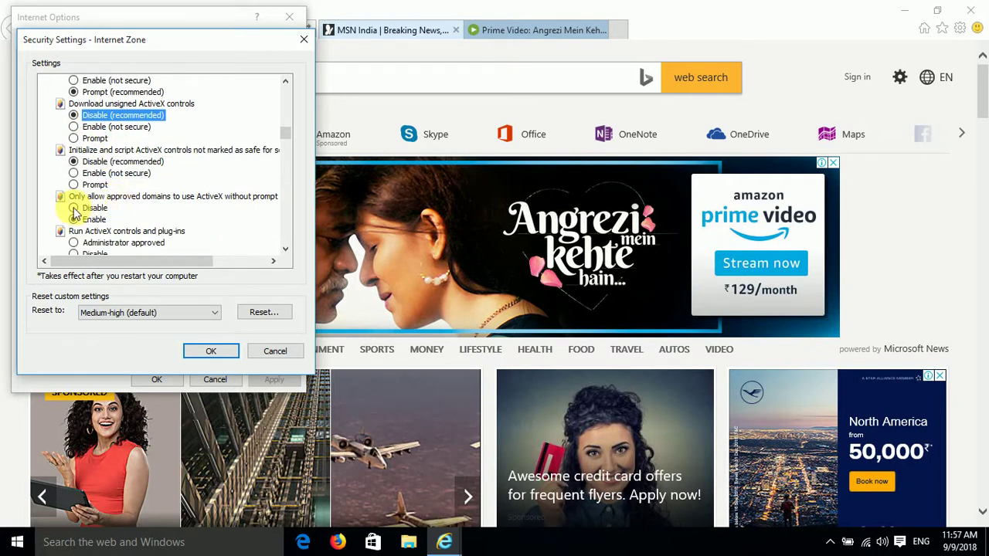
{"action": "left_click", "coordinate": [87, 208]}
{"action": "scroll", "coordinate": [138, 223], "scroll_direction": "down", "scroll_amount": 1}
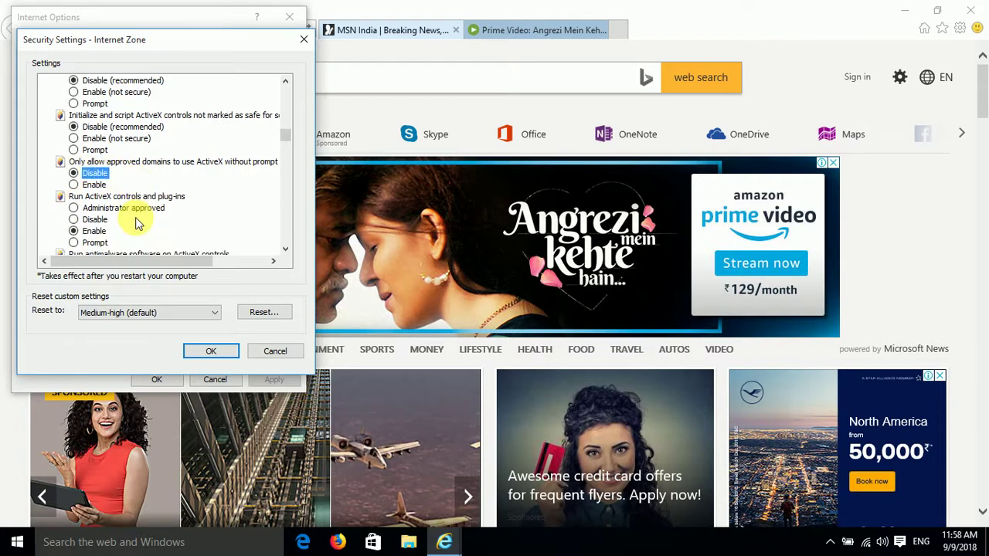
Step: Review all the options under ActiveX controls and plug-ins in the Internet zone's settings
{"action": "scroll", "coordinate": [173, 224], "scroll_direction": "down", "scroll_amount": 2}
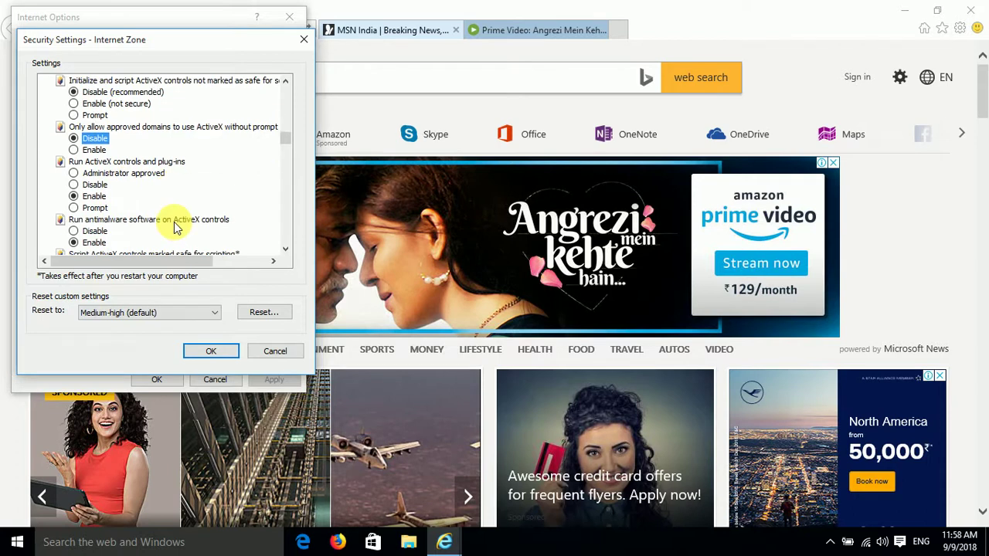
{"action": "scroll", "coordinate": [174, 225], "scroll_direction": "down", "scroll_amount": 2}
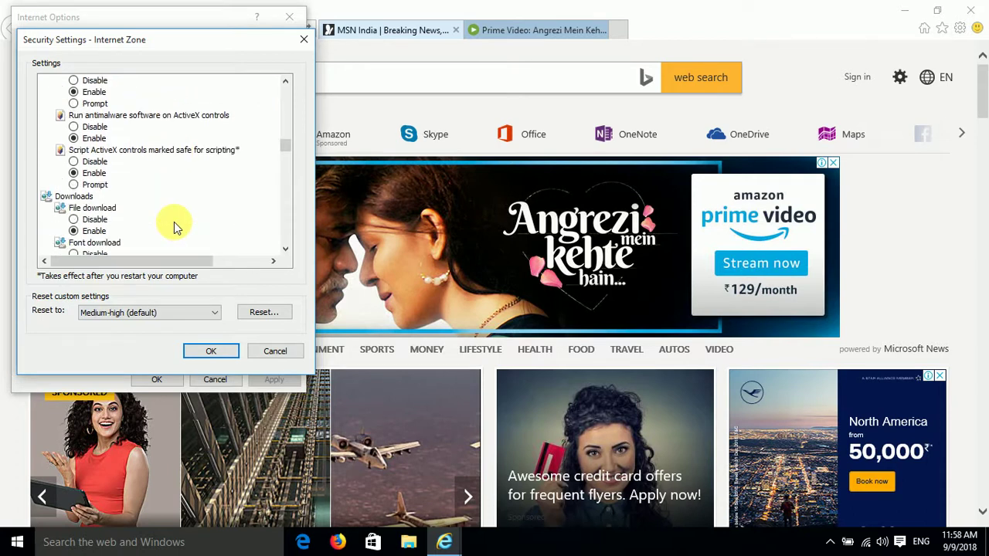
{"action": "scroll", "coordinate": [174, 224], "scroll_direction": "up", "scroll_amount": 8}
{"action": "scroll", "coordinate": [174, 226], "scroll_direction": "up", "scroll_amount": 4}
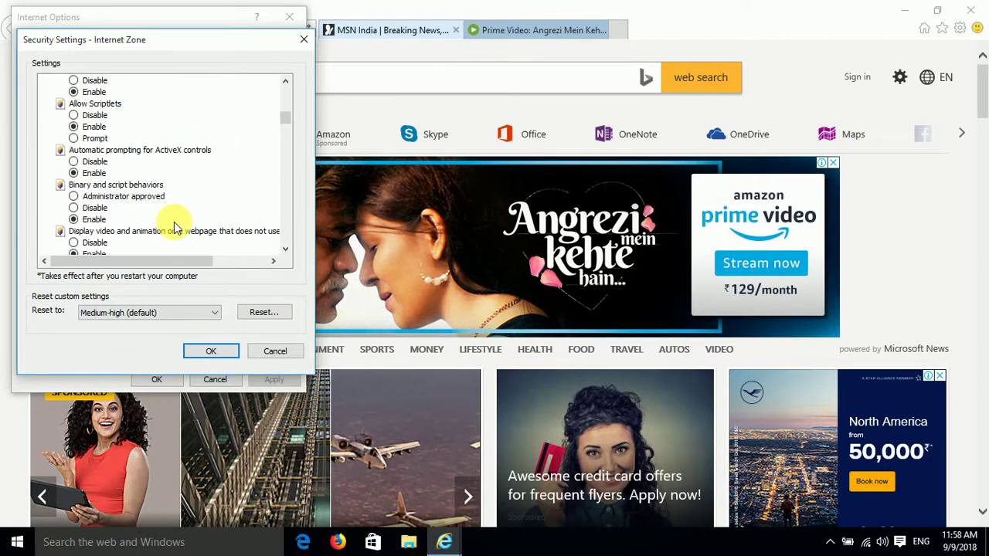
{"action": "scroll", "coordinate": [174, 226], "scroll_direction": "down", "scroll_amount": 1}
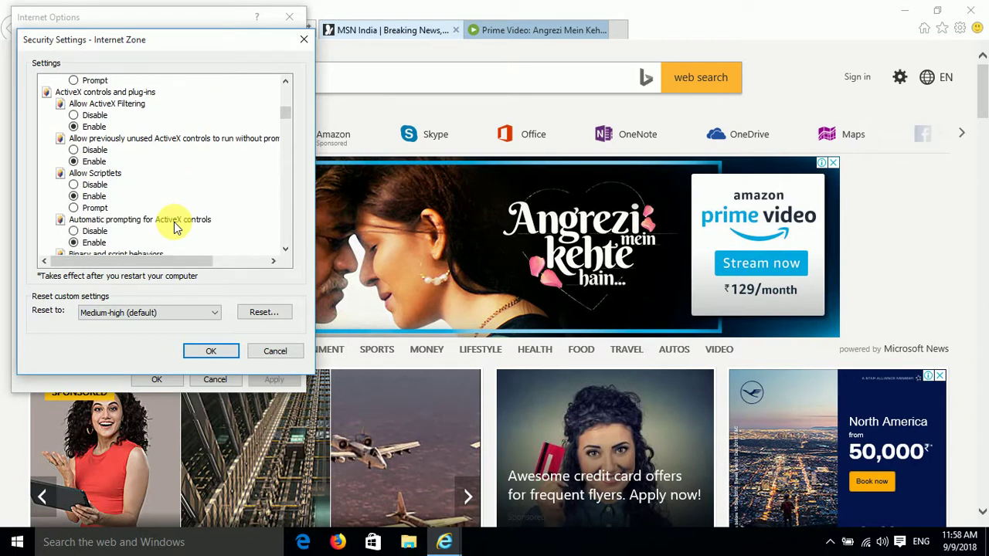
{"action": "scroll", "coordinate": [174, 226], "scroll_direction": "up", "scroll_amount": 2}
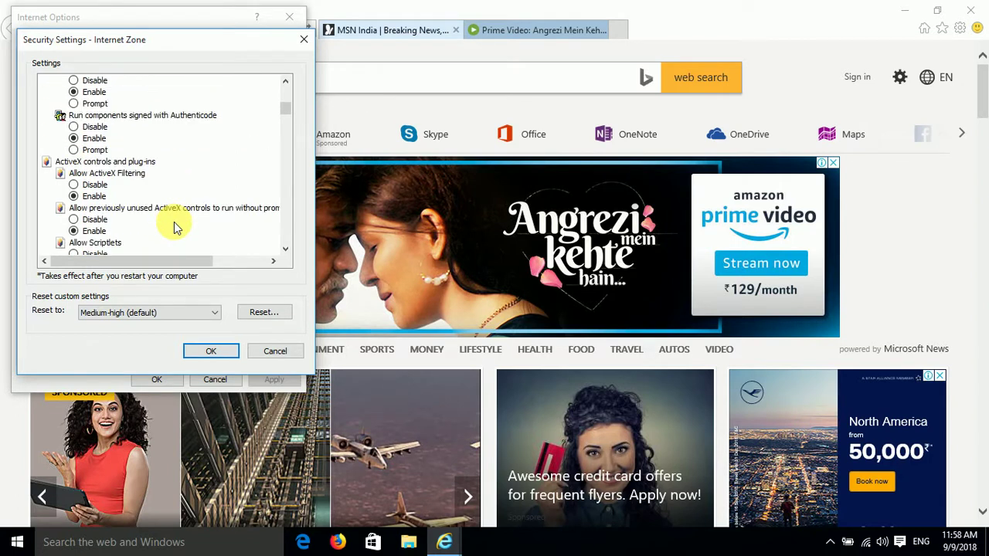
{"action": "scroll", "coordinate": [174, 225], "scroll_direction": "up", "scroll_amount": 1}
{"action": "scroll", "coordinate": [174, 225], "scroll_direction": "down", "scroll_amount": 1}
{"action": "scroll", "coordinate": [174, 225], "scroll_direction": "down", "scroll_amount": 1}
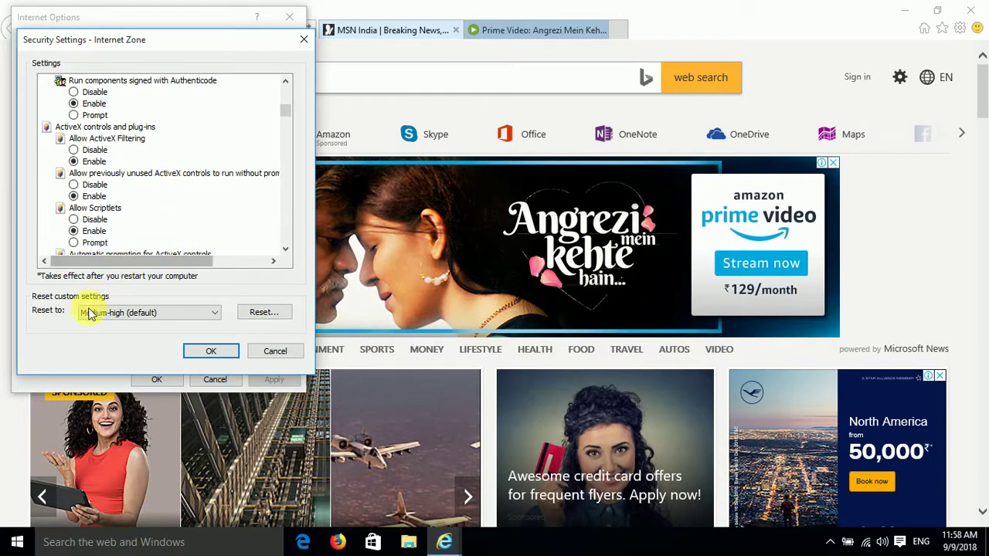
Step: Choose Medium as the level to reset to, accept the changed Internet zone settings and close Internet Options
{"action": "left_click", "coordinate": [215, 316]}
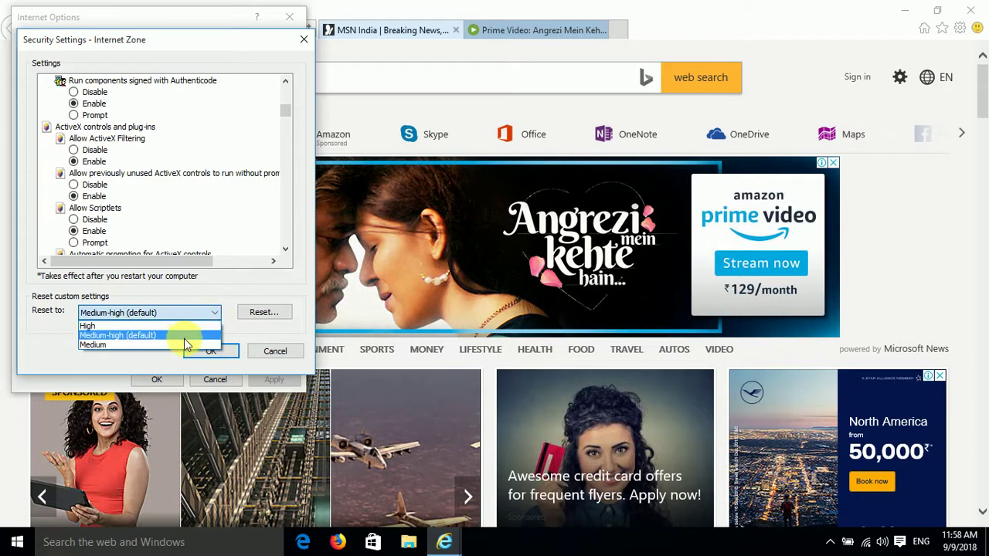
{"action": "left_click", "coordinate": [160, 345]}
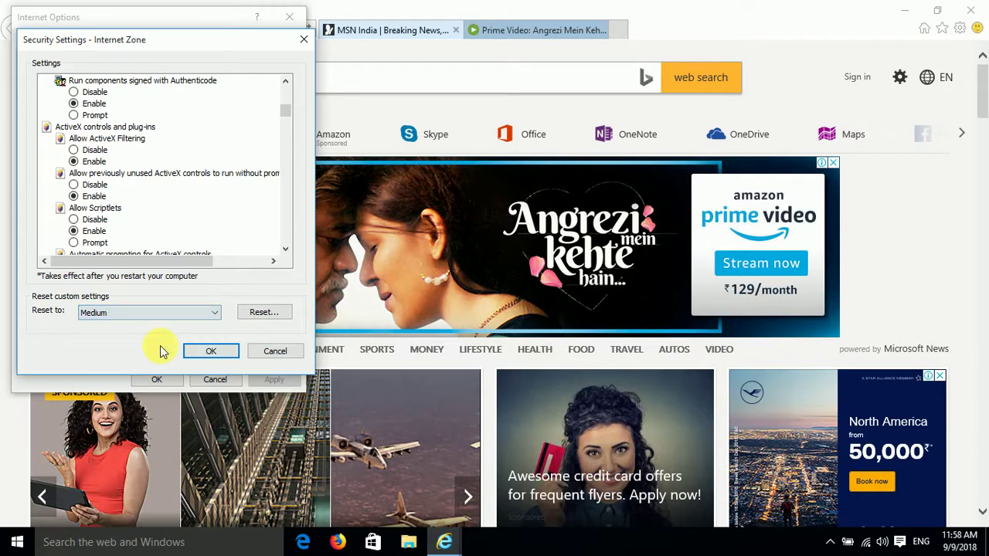
{"action": "left_click", "coordinate": [211, 353]}
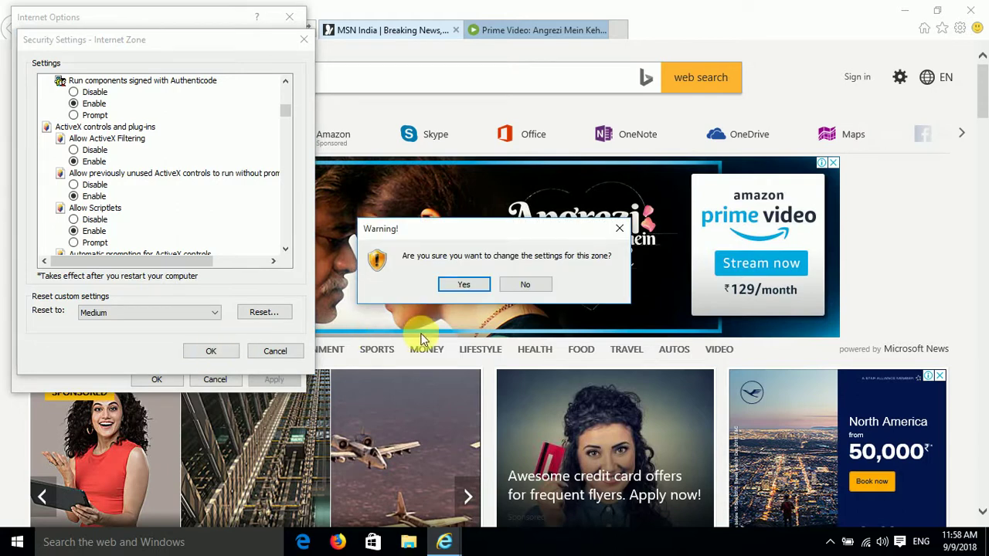
{"action": "left_click", "coordinate": [464, 286]}
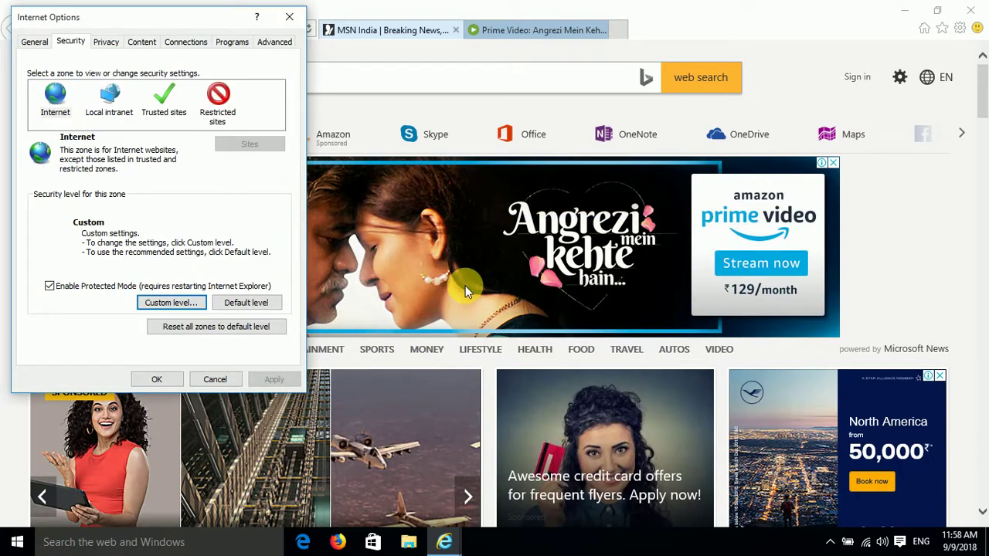
{"action": "left_click", "coordinate": [157, 380]}
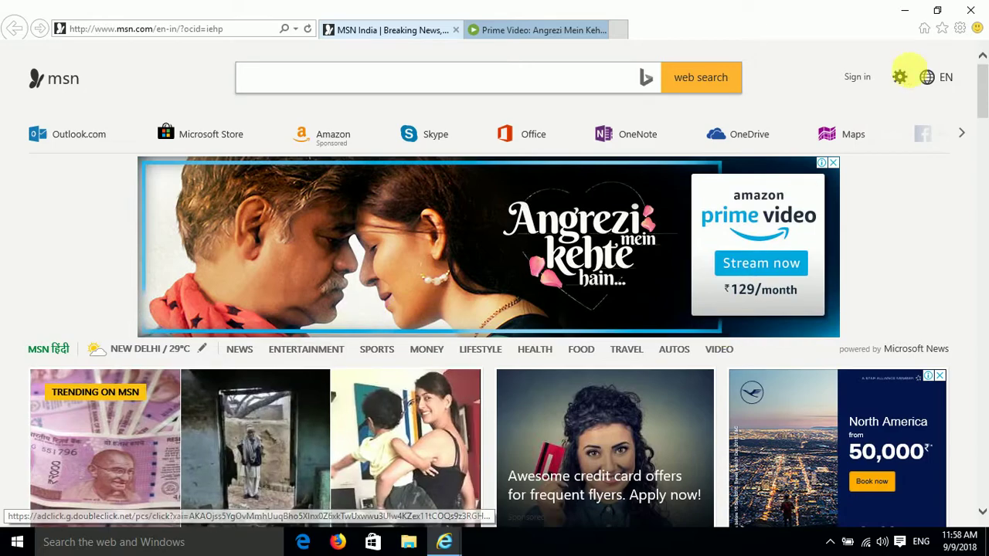
Step: Minimize the browser and open the New Volume (D:) drive from This PC
{"action": "left_click", "coordinate": [908, 12]}
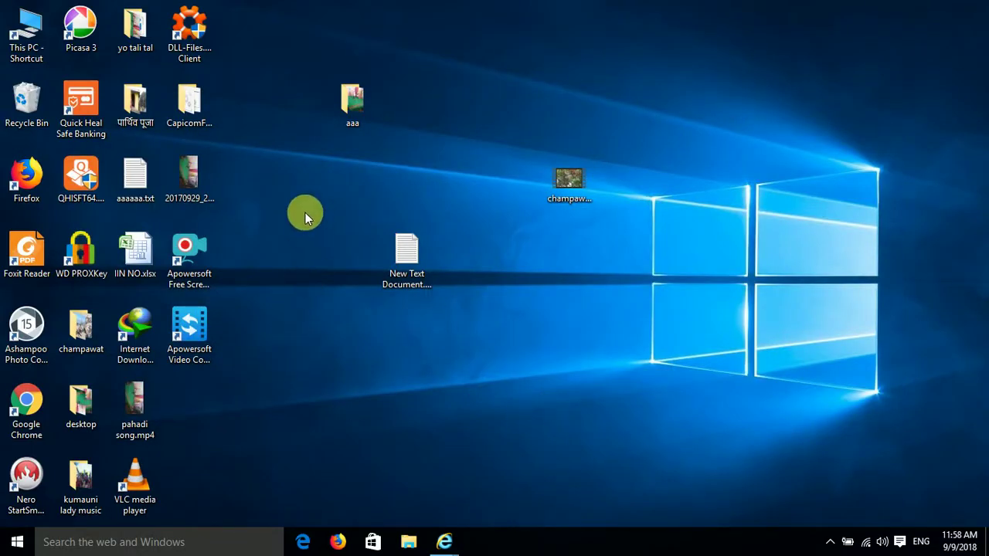
{"action": "left_click", "coordinate": [29, 46]}
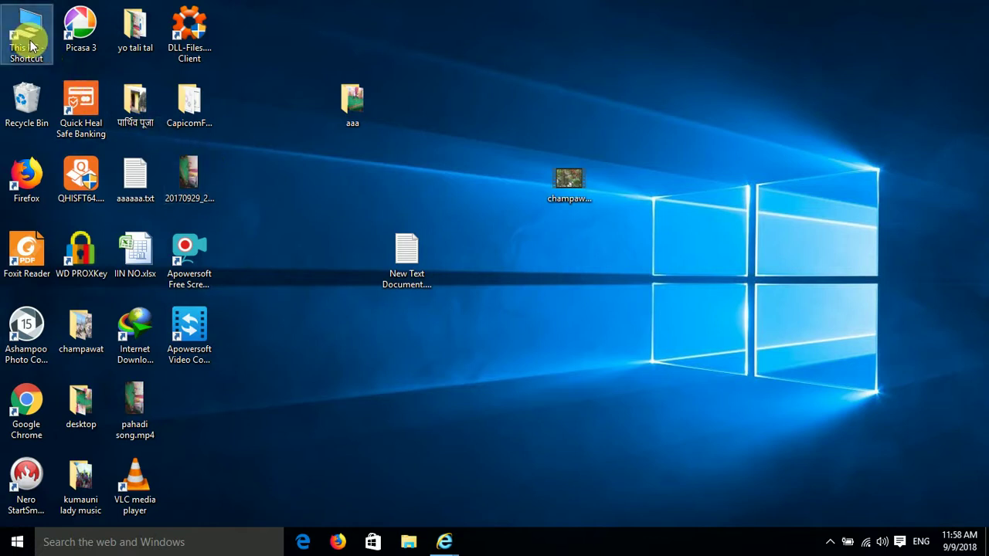
{"action": "double_click", "coordinate": [30, 46]}
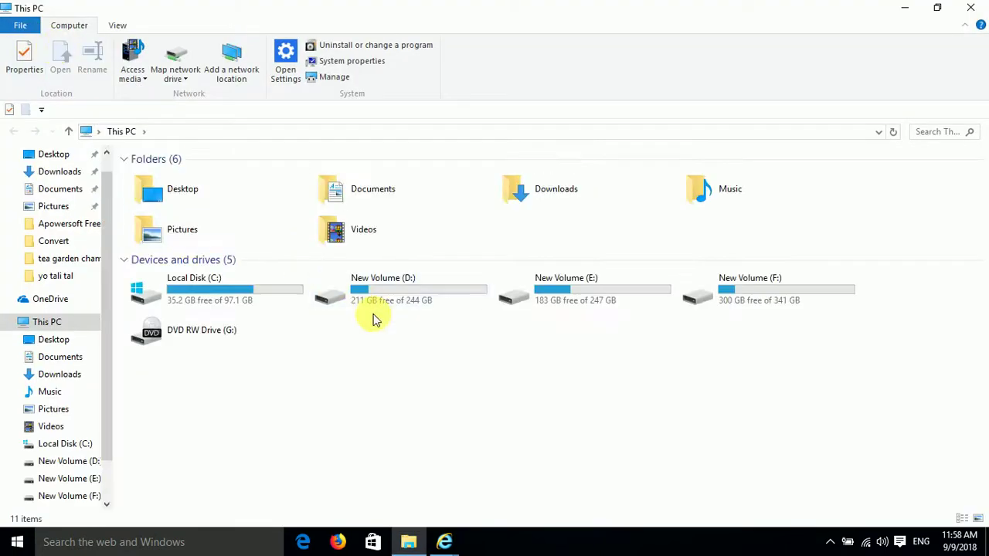
{"action": "double_click", "coordinate": [438, 304]}
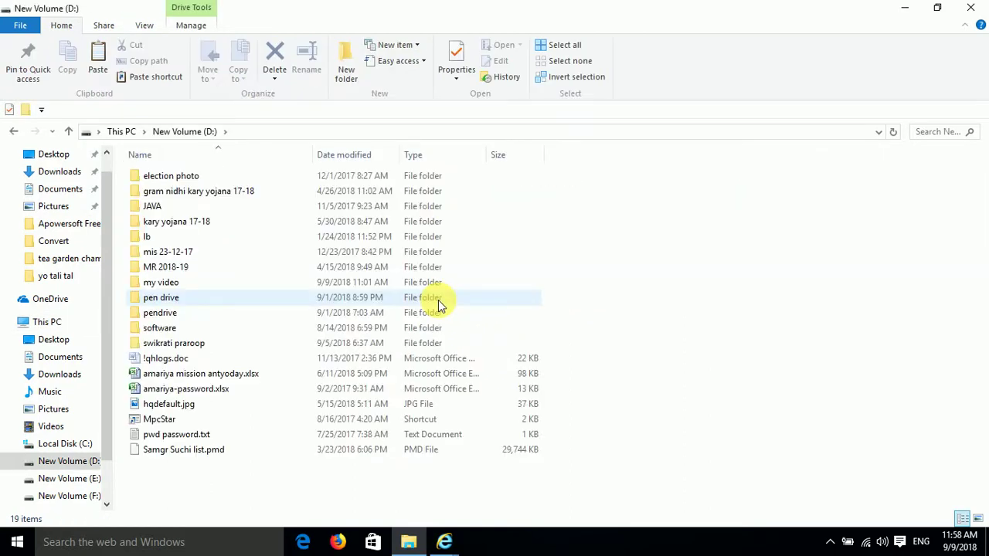
{"action": "double_click", "coordinate": [154, 328]}
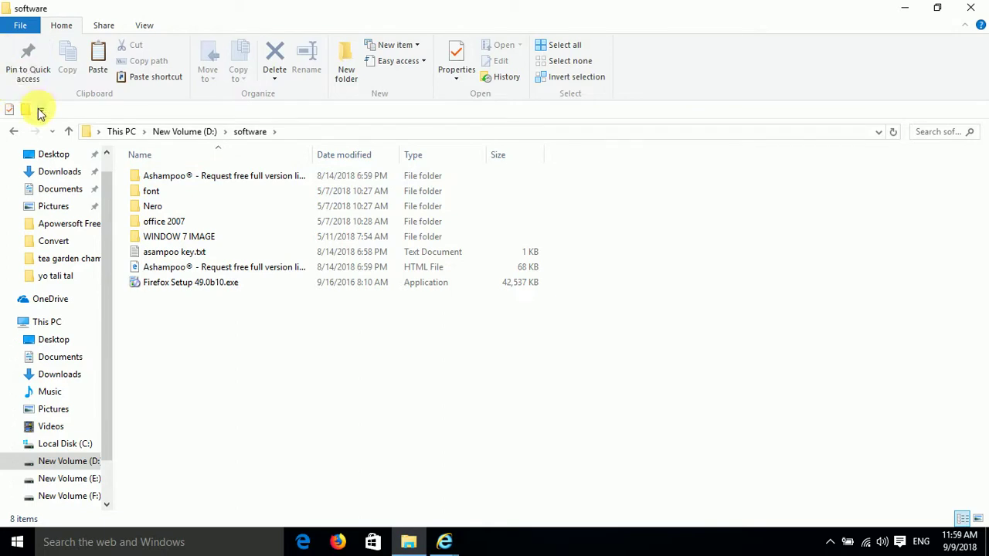
{"action": "left_click", "coordinate": [66, 132]}
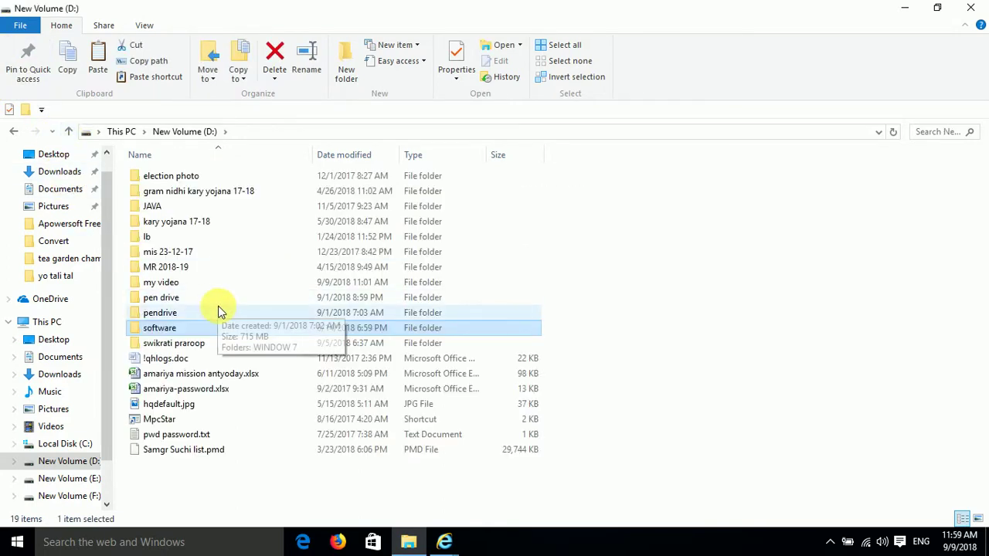
{"action": "double_click", "coordinate": [171, 312]}
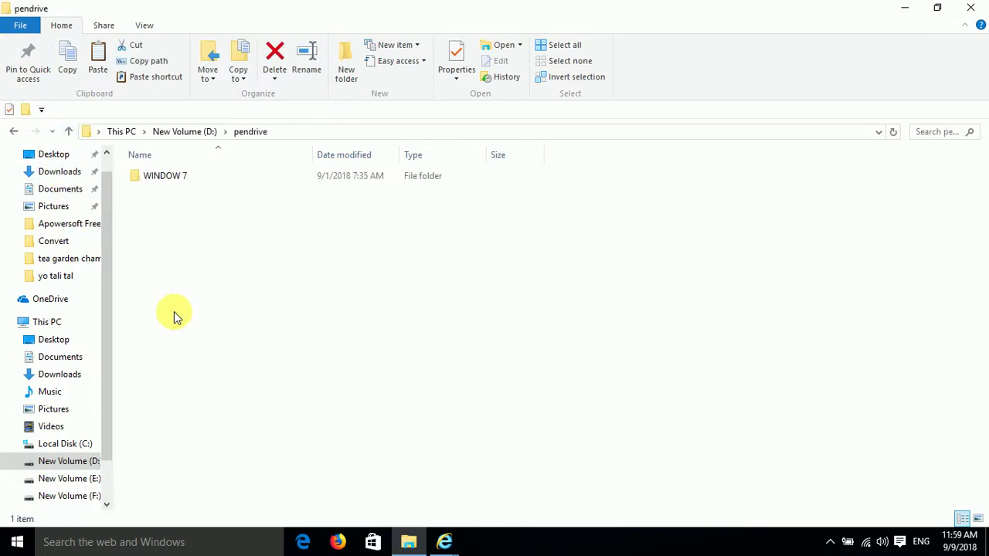
{"action": "left_click", "coordinate": [69, 132]}
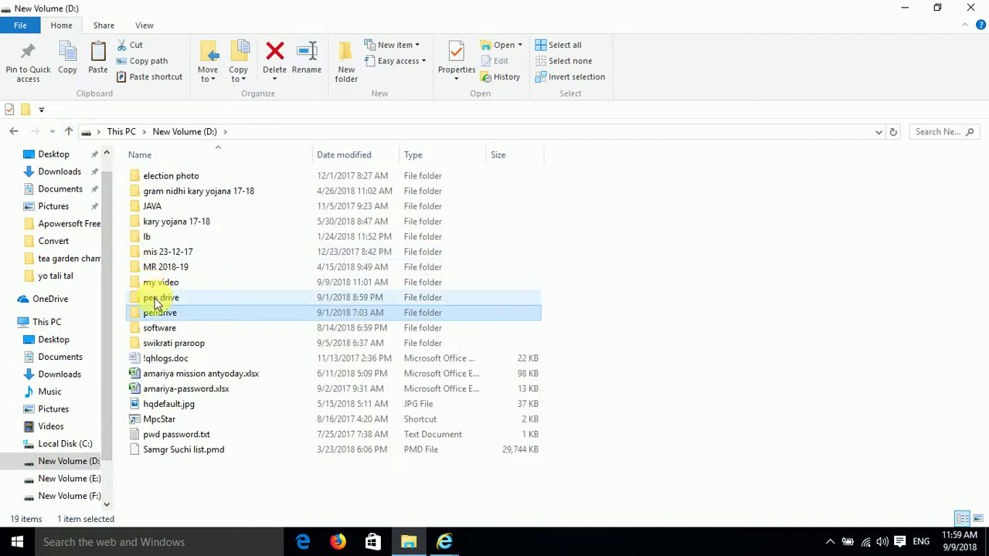
Step: Open the JAVA 6 folder inside pen drive > EFMS JAVA and launch the installer jre-6u29-windows-i586.exe
{"action": "double_click", "coordinate": [158, 299]}
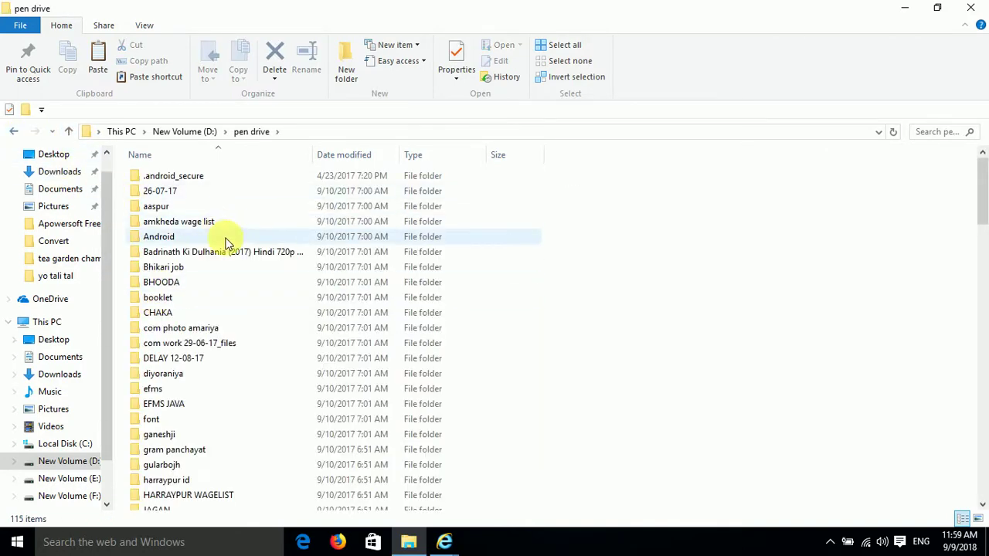
{"action": "double_click", "coordinate": [170, 404]}
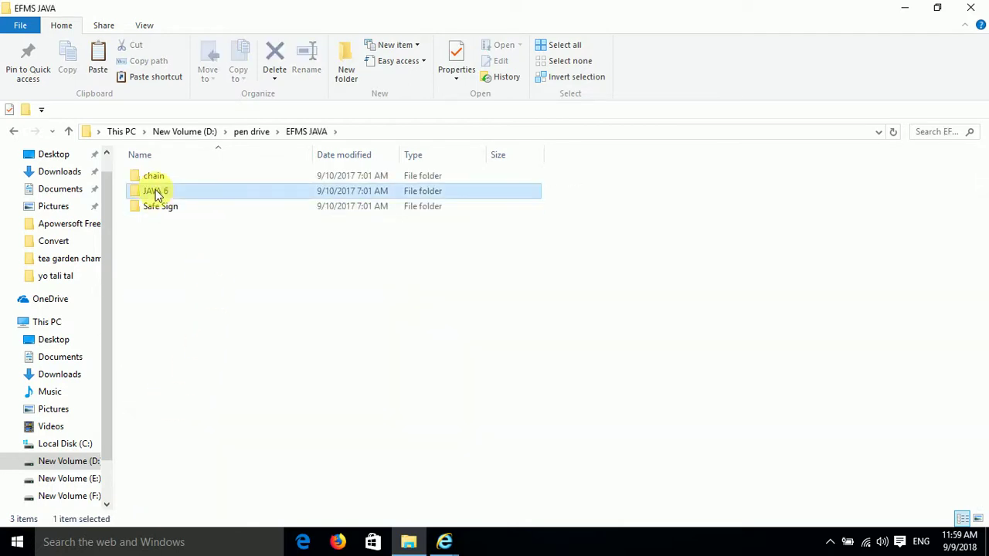
{"action": "double_click", "coordinate": [154, 192]}
{"action": "double_click", "coordinate": [172, 180]}
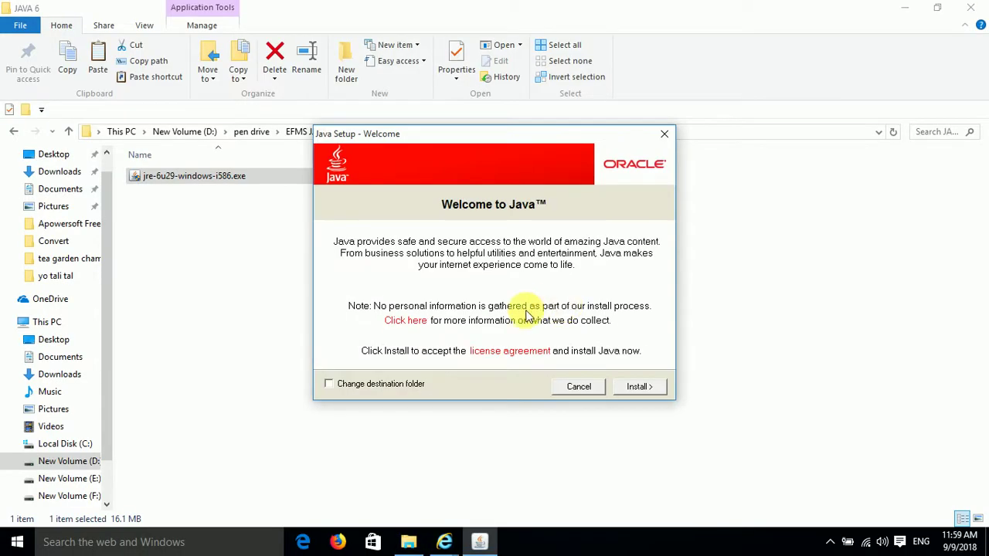
Step: Install Java, agreeing to reinstall over the existing copy, and close the finished setup and the JAVA 6 folder window
{"action": "left_click", "coordinate": [640, 387]}
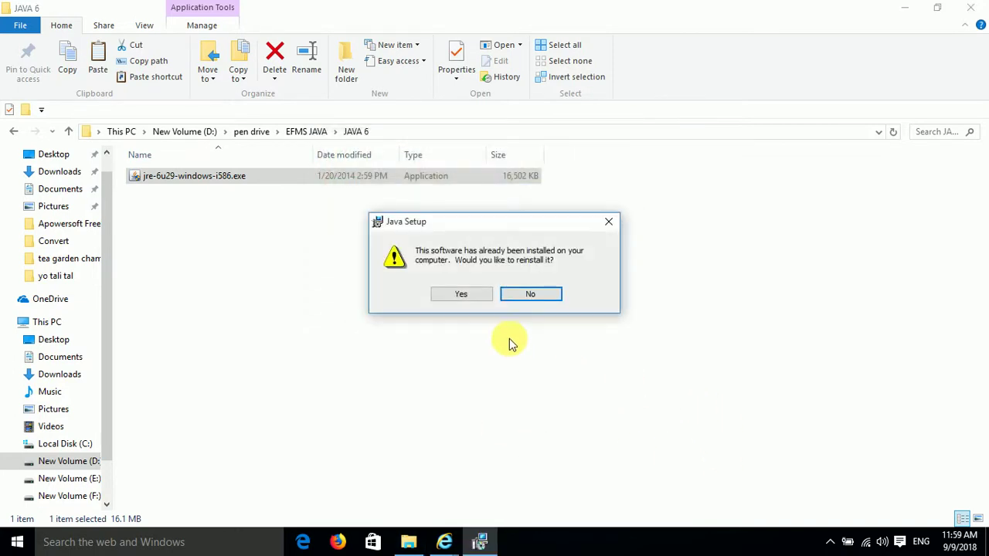
{"action": "left_click", "coordinate": [463, 294]}
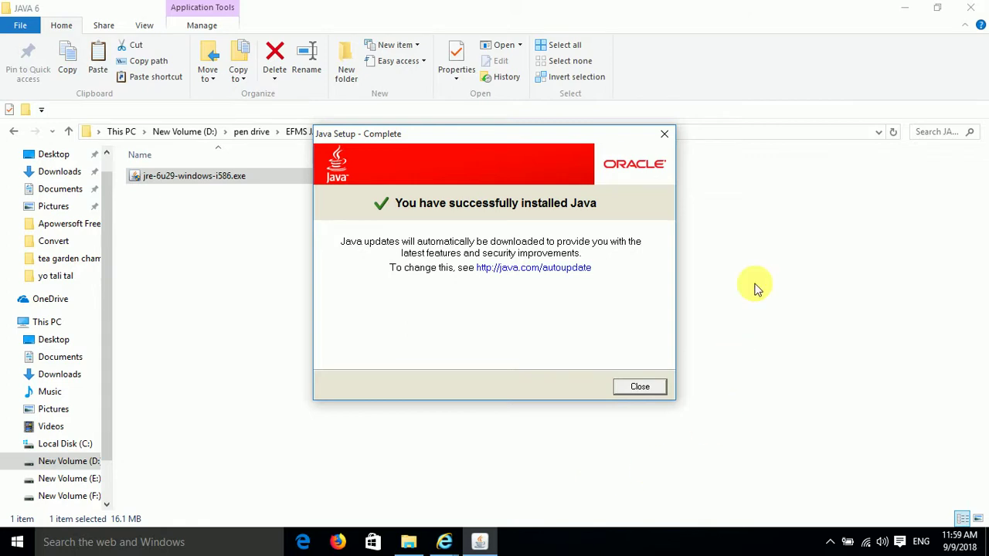
{"action": "left_click", "coordinate": [666, 133]}
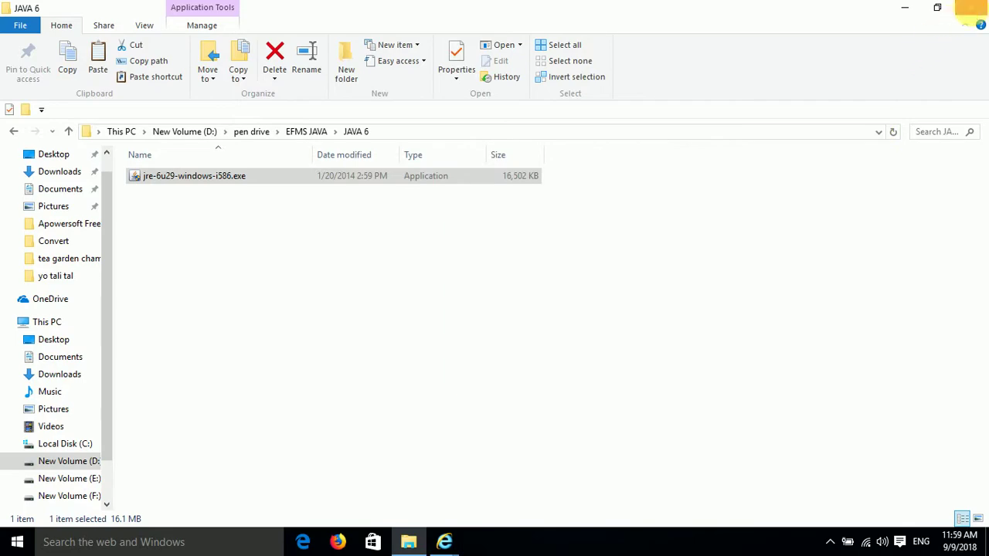
{"action": "left_click", "coordinate": [966, 9]}
{"action": "right_click", "coordinate": [574, 299]}
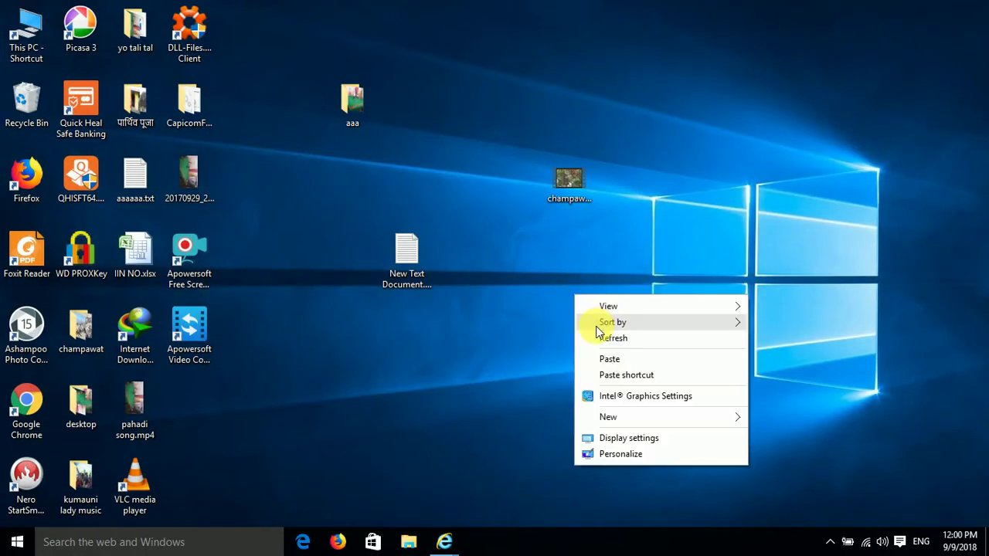
{"action": "left_click", "coordinate": [599, 337]}
{"action": "right_click", "coordinate": [583, 316]}
{"action": "left_click", "coordinate": [608, 361]}
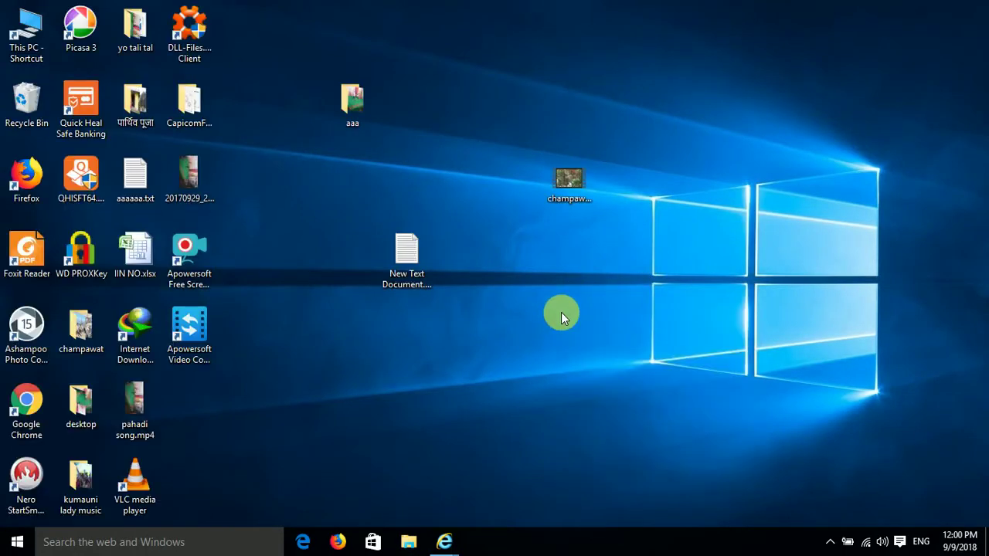
{"action": "right_click", "coordinate": [561, 314]}
{"action": "left_click", "coordinate": [594, 355]}
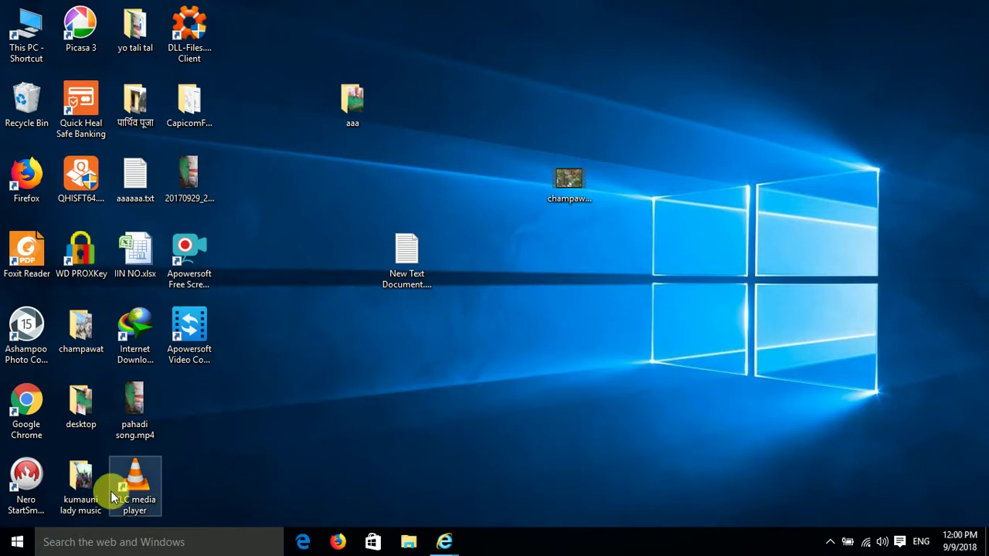